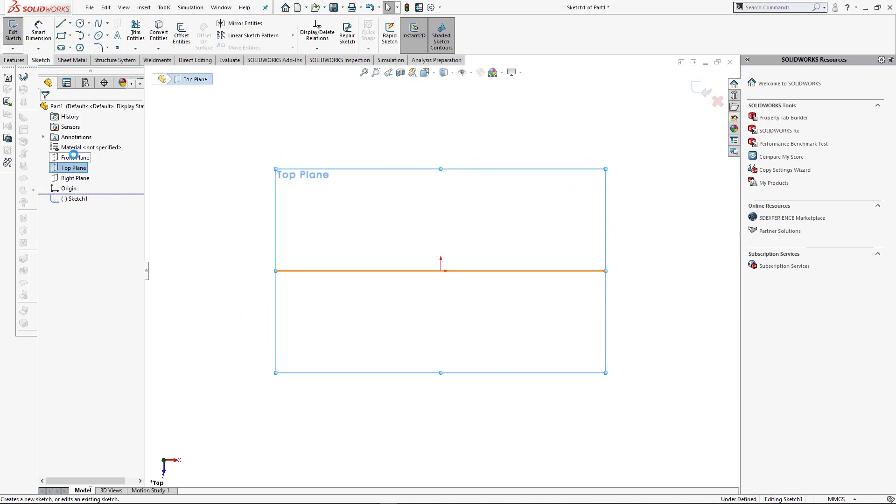
# - Sketch a horizontal construction centreline about 69 mm long starting at the origin on the Top Plane
pyautogui.click(70, 24)
pyautogui.click(81, 46)
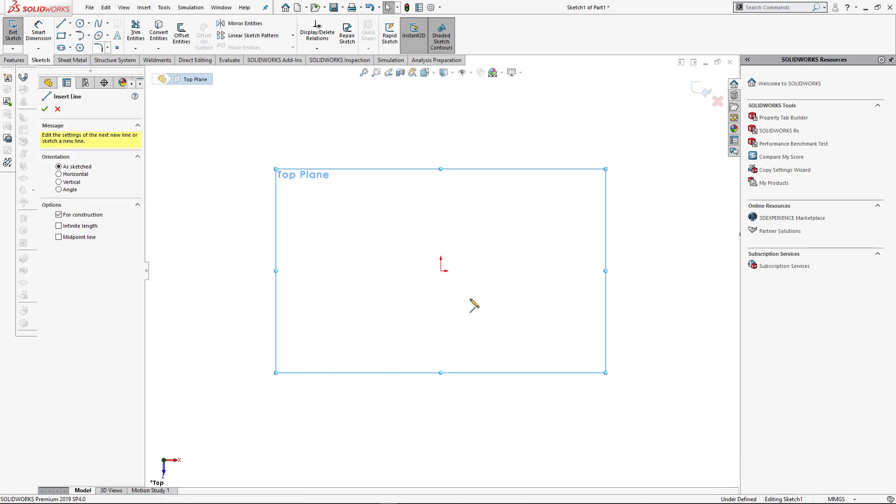
pyautogui.click(441, 270)
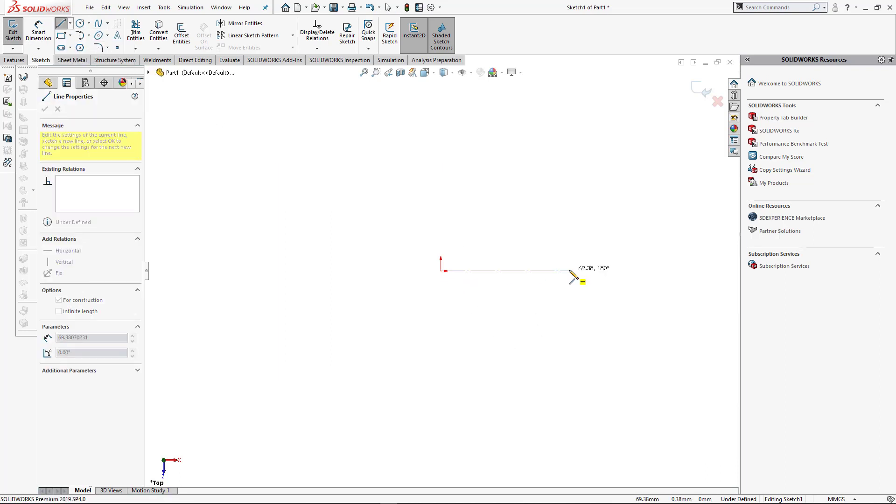
pyautogui.click(569, 270)
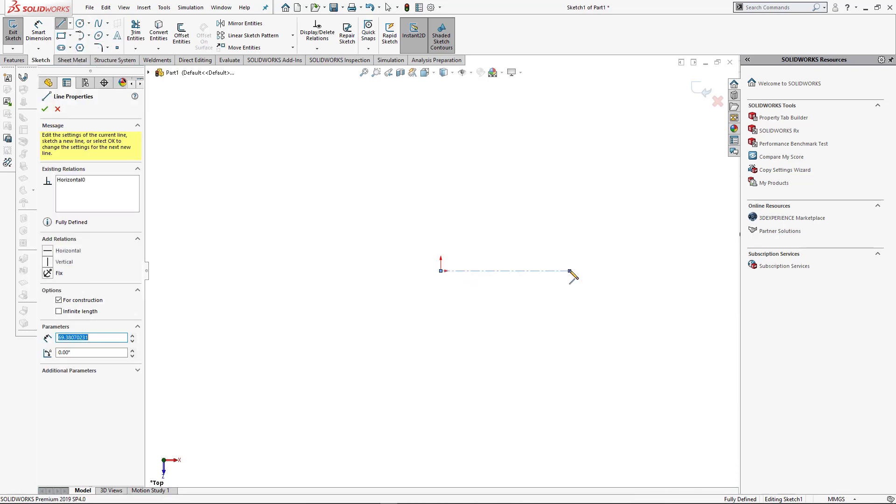
pyautogui.press('Escape')
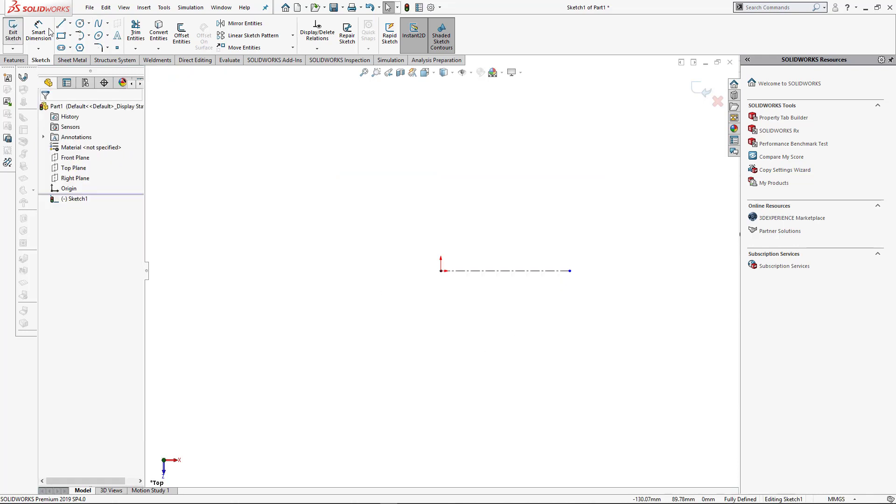
# - Draw two lines from the origin diverging above and below the centreline, about 66 mm and 62 mm long
pyautogui.click(60, 23)
pyautogui.click(441, 271)
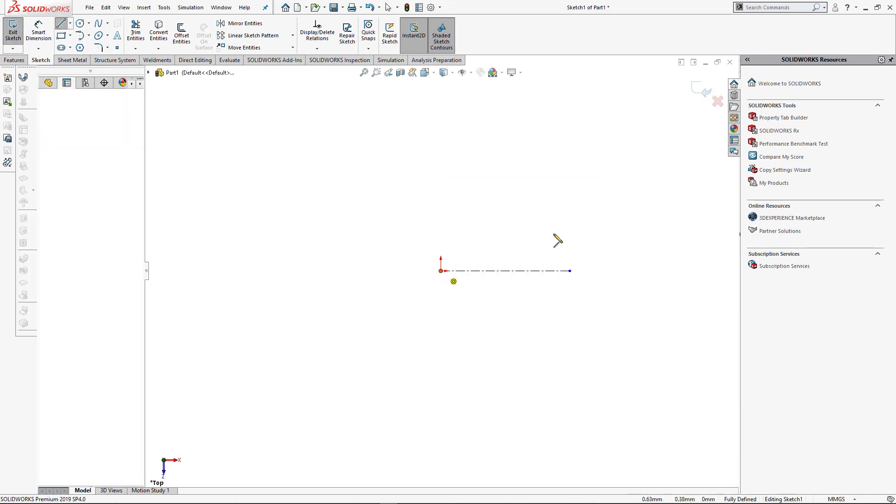
pyautogui.click(558, 231)
pyautogui.press('Escape')
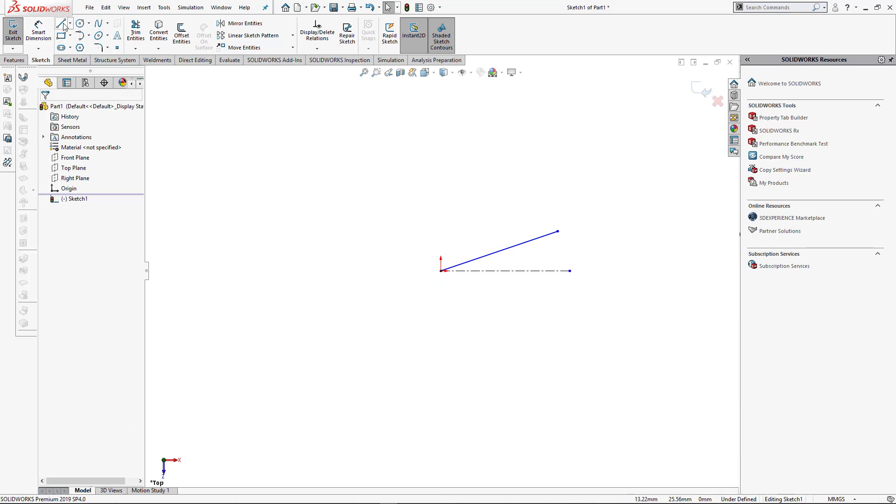
pyautogui.click(61, 23)
pyautogui.click(441, 271)
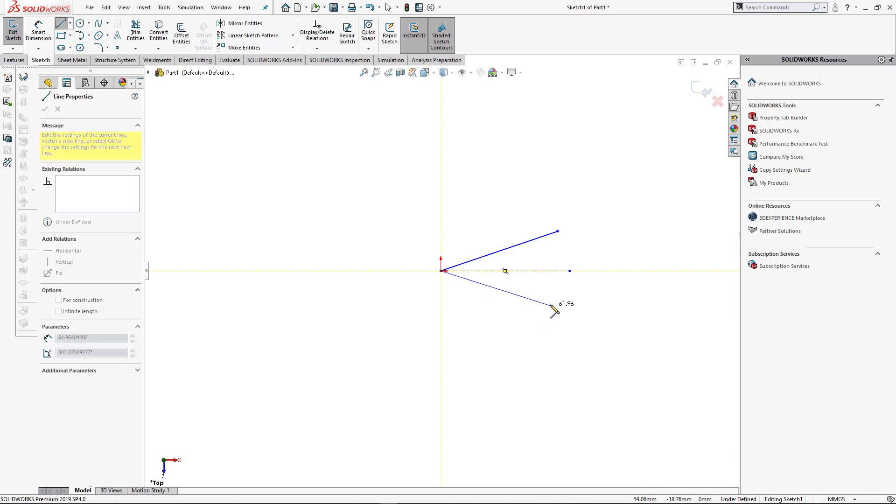
pyautogui.click(550, 304)
pyautogui.press('Escape')
pyautogui.press('Escape')
# - Make the two slanted lines symmetric about the horizontal centreline
pyautogui.click(547, 303)
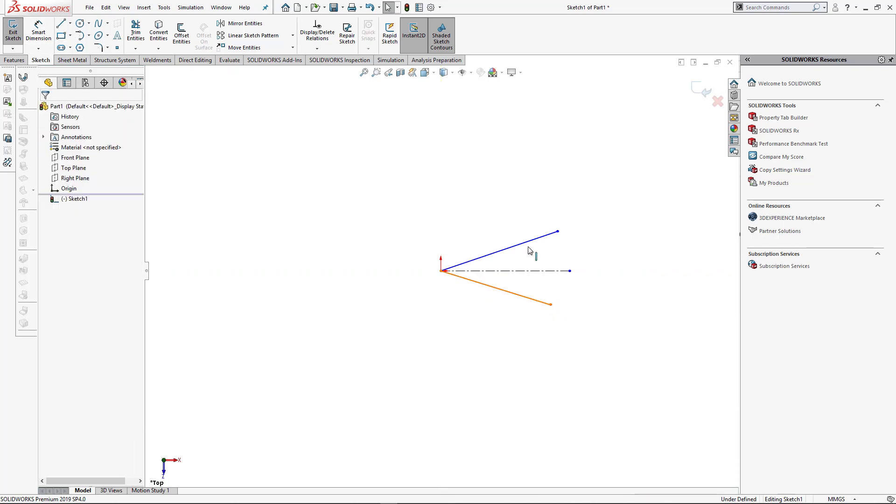
pyautogui.hotkey('ctrl', 'a')
pyautogui.click(528, 271)
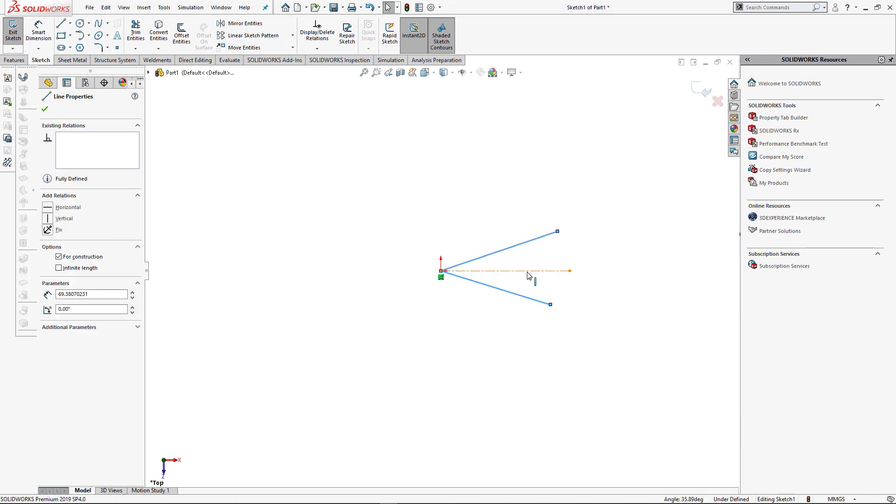
pyautogui.hotkey('ctrl', 'a')
pyautogui.click(52, 316)
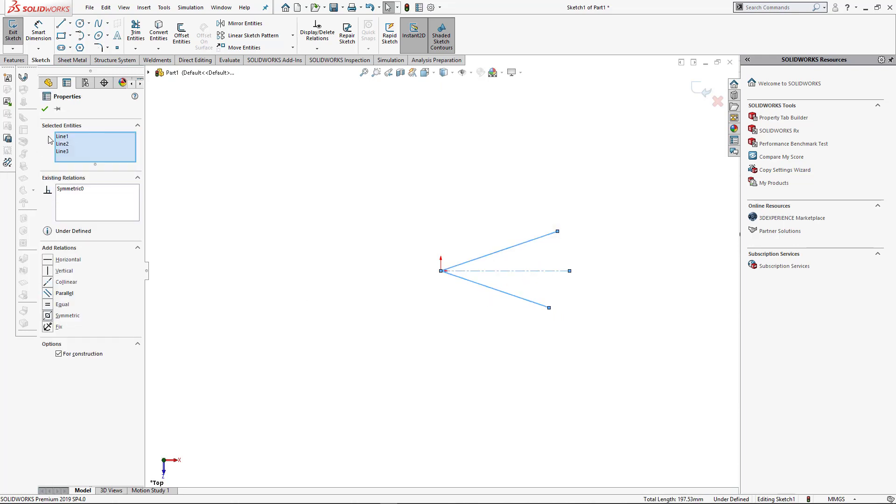
pyautogui.click(45, 110)
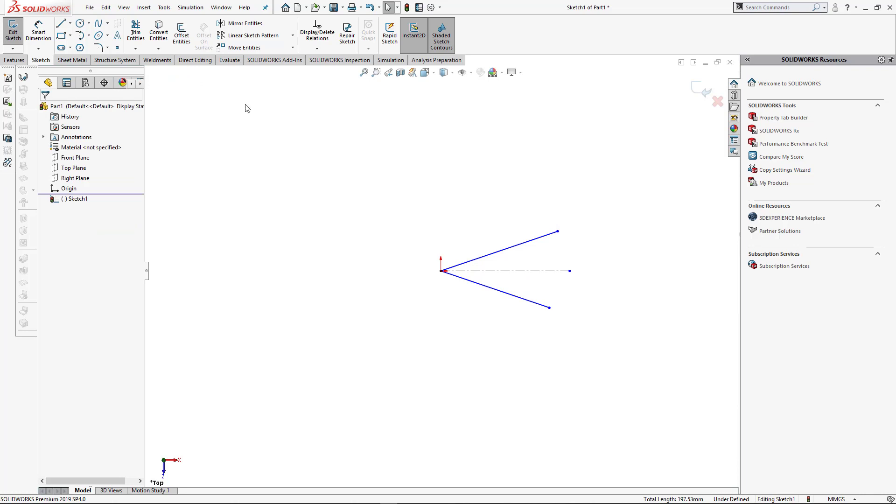
# - Dimension the angle between the centreline and the lower slanted line as 5 degrees
pyautogui.press('d')
pyautogui.click(526, 273)
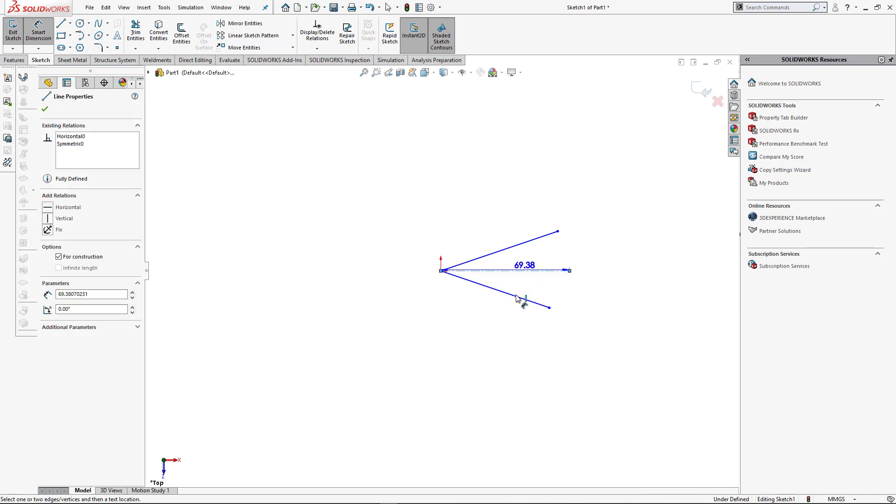
pyautogui.click(518, 297)
pyautogui.click(555, 279)
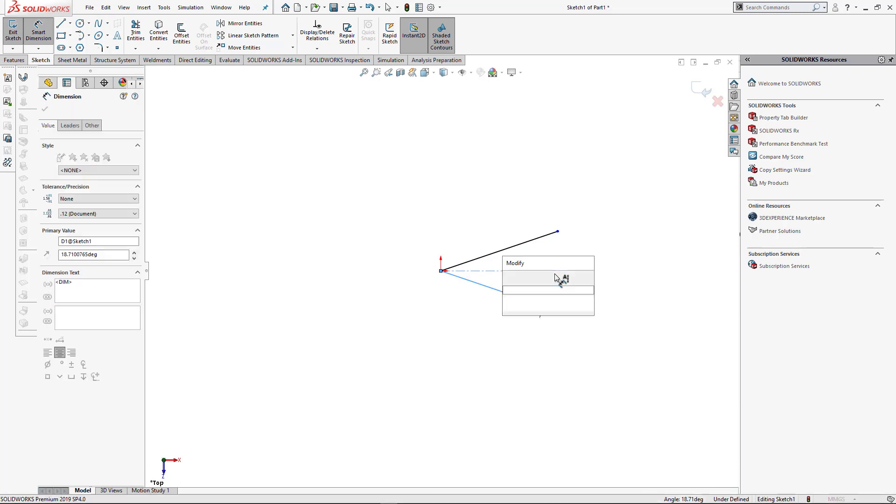
pyautogui.write('5')
pyautogui.press('Return')
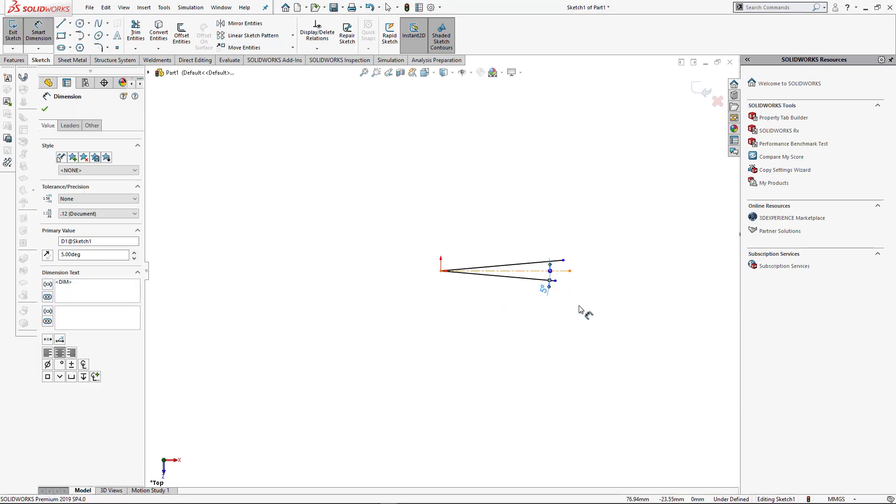
pyautogui.click(554, 280)
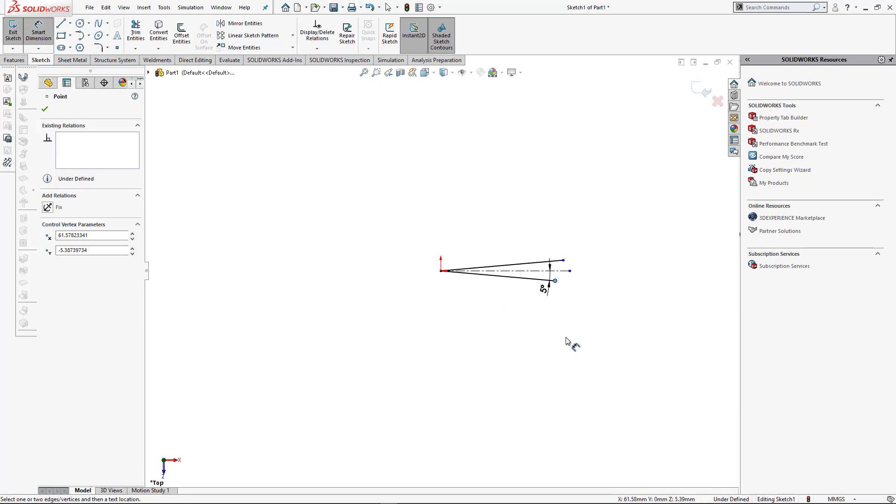
pyautogui.press('Escape')
pyautogui.press('Escape')
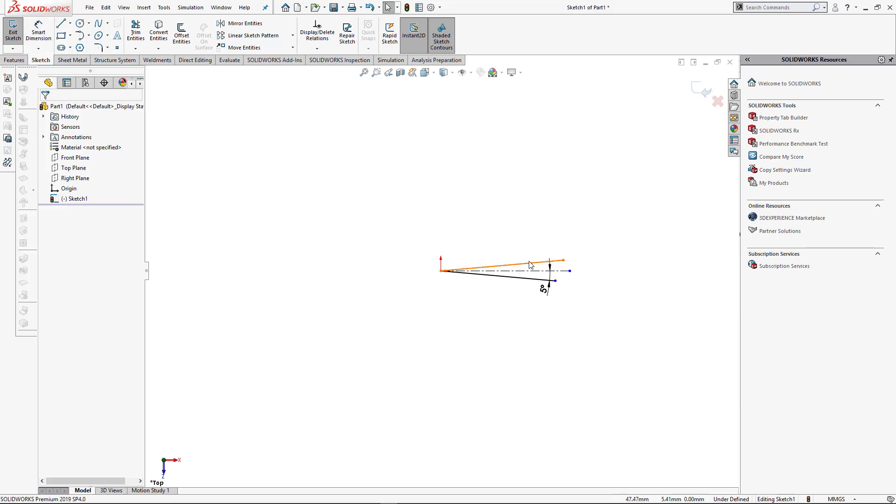
# - Apply an Equal relation to the upper and lower slanted lines
pyautogui.click(541, 284)
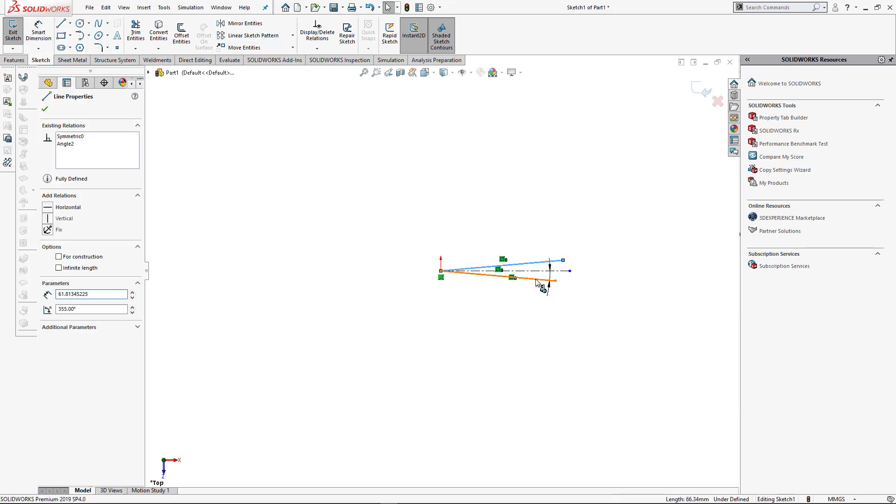
pyautogui.keyDown('ctrl'); pyautogui.click(537, 282); pyautogui.keyUp('ctrl')
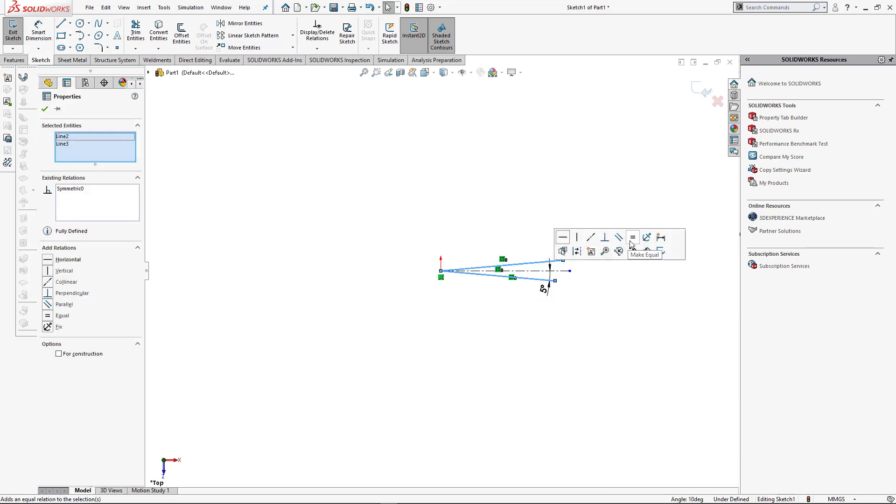
pyautogui.click(553, 388)
# - Dimension the horizontal distance from the origin to the lower line's free endpoint as 350 mm
pyautogui.press('d')
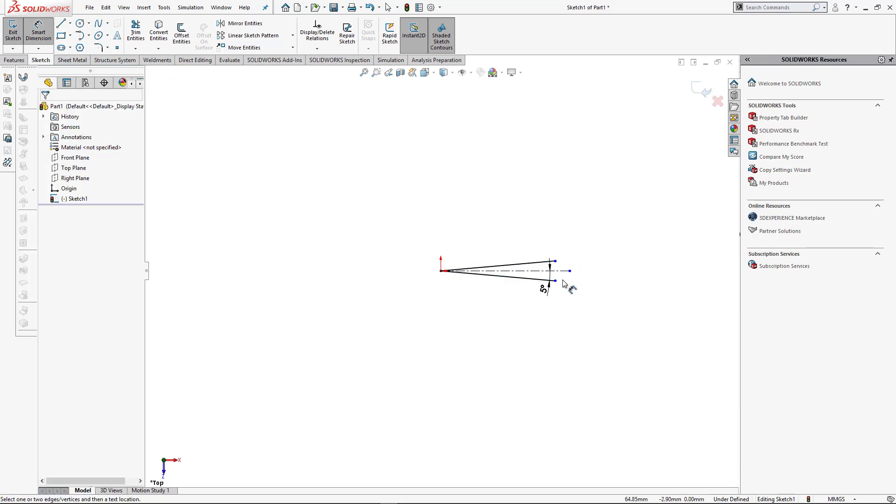
pyautogui.click(554, 281)
pyautogui.click(441, 271)
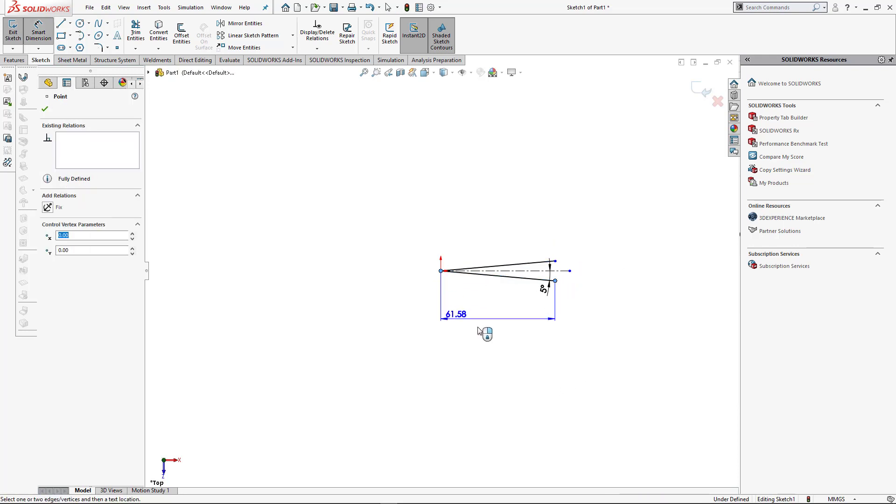
pyautogui.click(480, 328)
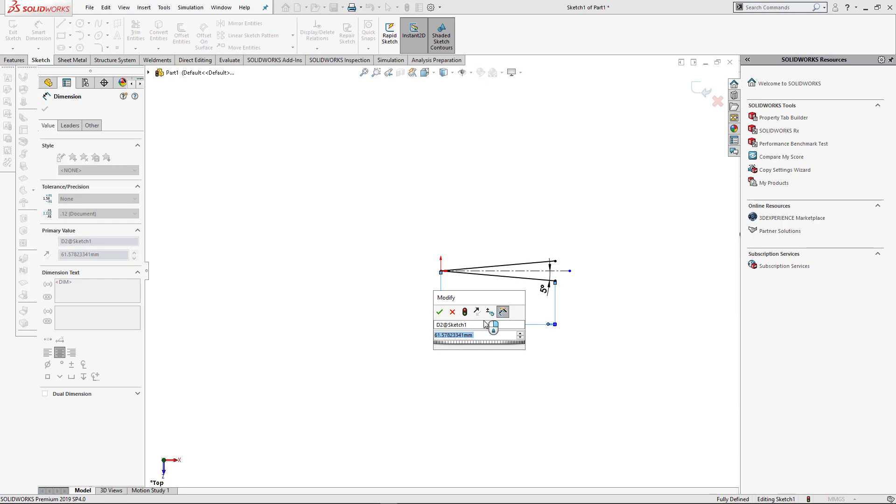
pyautogui.write('400')
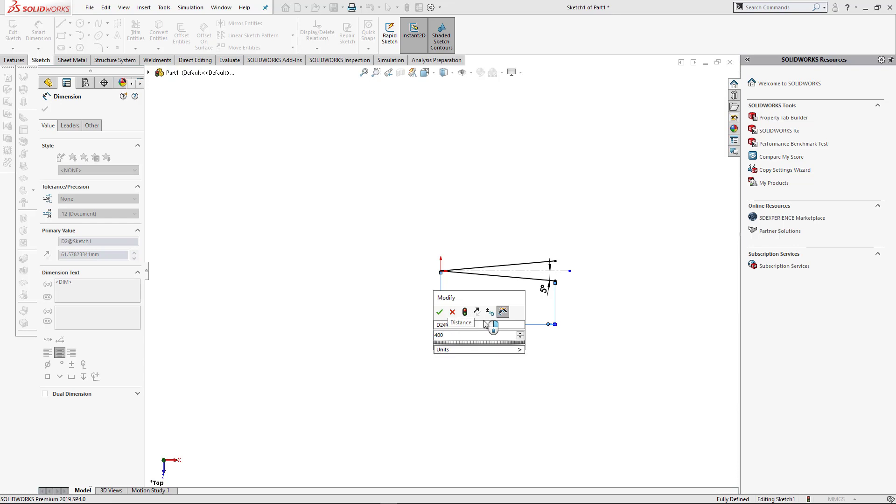
pyautogui.press('BackSpace')
pyautogui.press('BackSpace')
pyautogui.press('BackSpace')
pyautogui.write('3')
pyautogui.press('Return')
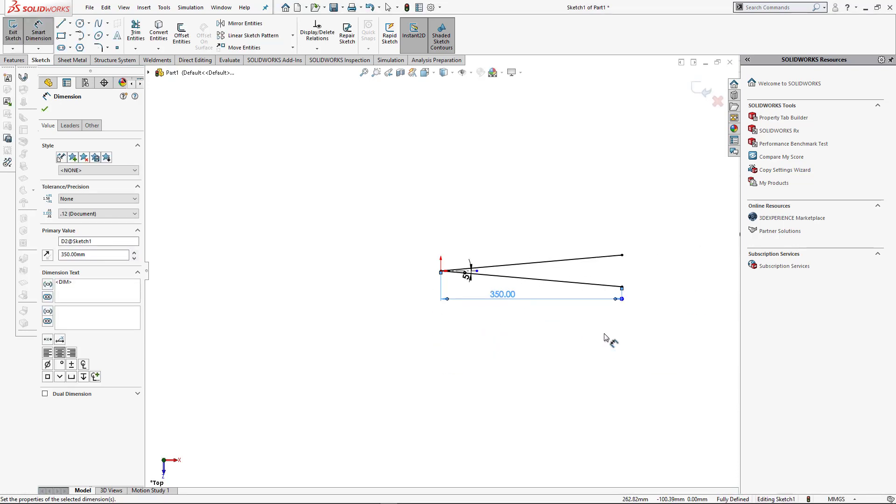
pyautogui.press('Escape')
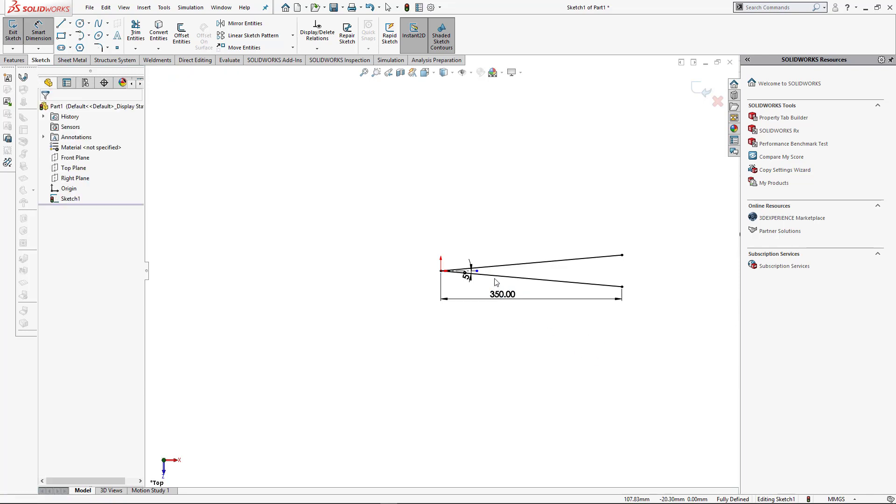
# - Stretch the centreline past the slanted lines' ends to about 420 mm, switch to the isometric view and exit the sketch
pyautogui.click(658, 271)
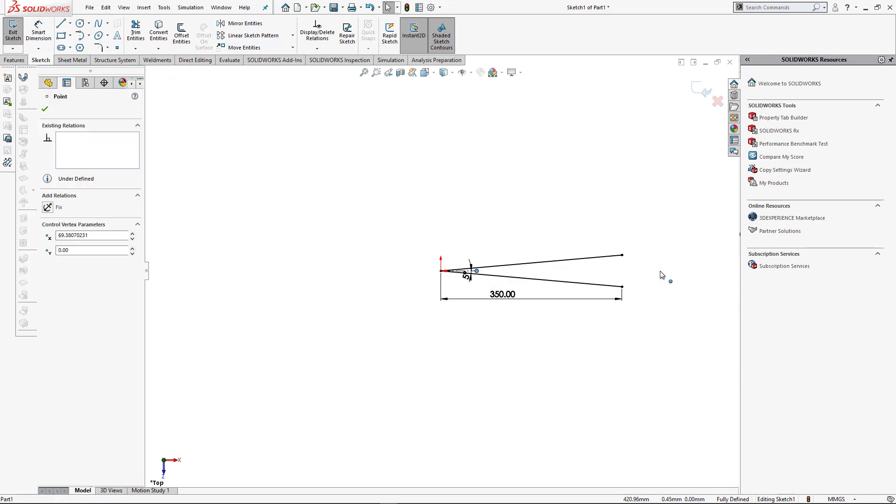
pyautogui.click(673, 342)
pyautogui.hotkey('ctrl', '7')
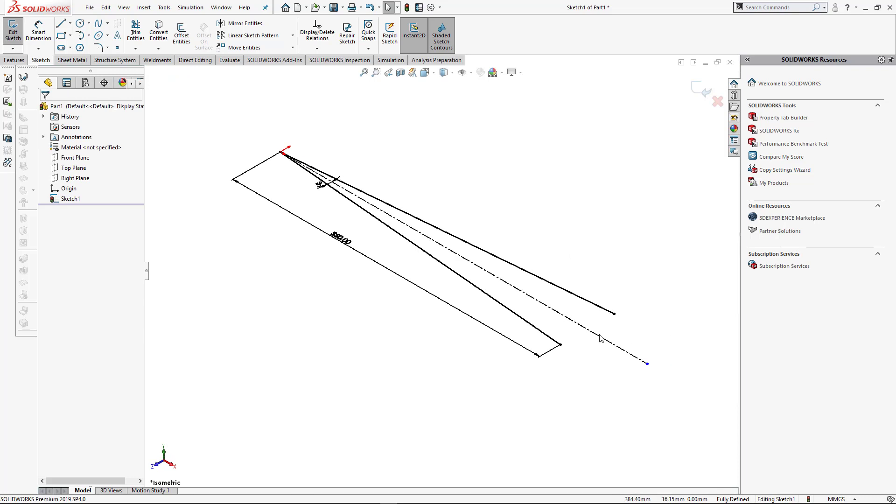
pyautogui.click(699, 92)
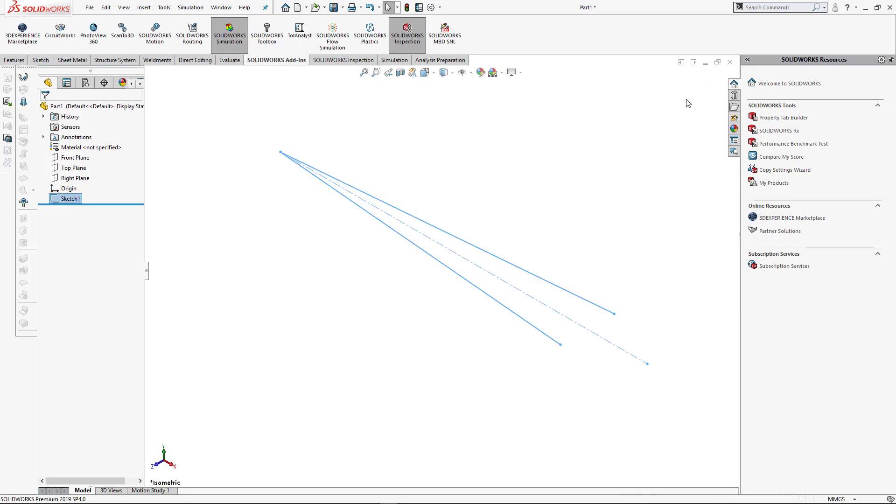
pyautogui.press('f')
pyautogui.click(615, 243)
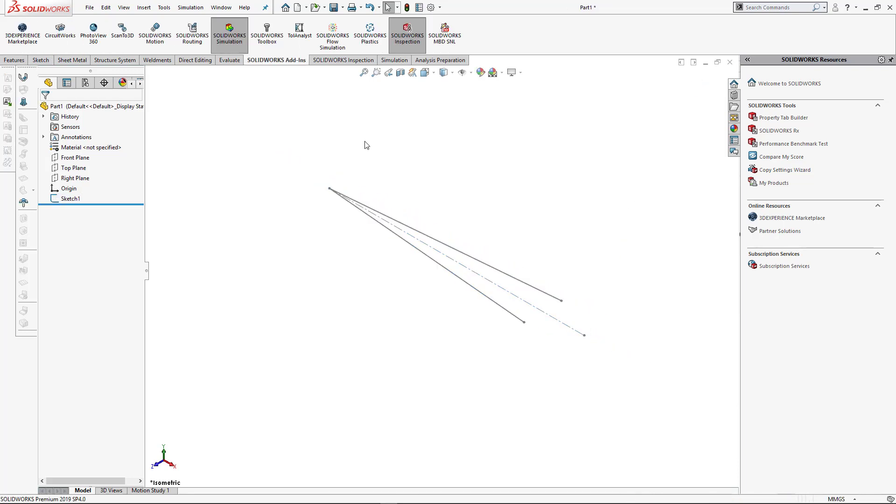
# - Start a 3D sketch and draw a vertical line upward along Y from the origin
pyautogui.click(41, 60)
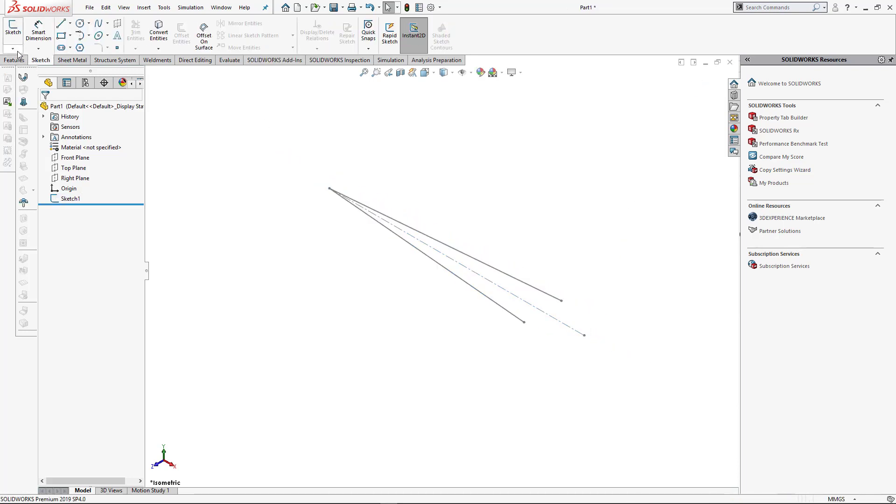
pyautogui.click(13, 48)
pyautogui.click(24, 73)
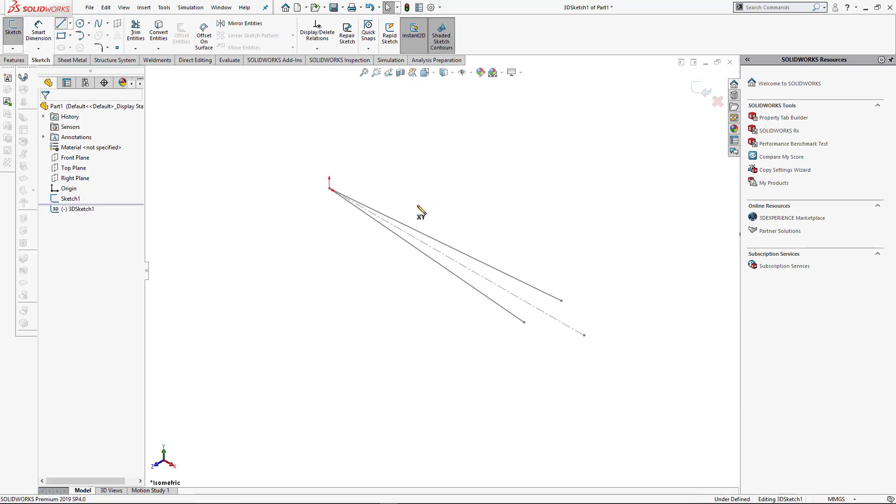
pyautogui.click(330, 189)
pyautogui.click(336, 144)
pyautogui.press('z')
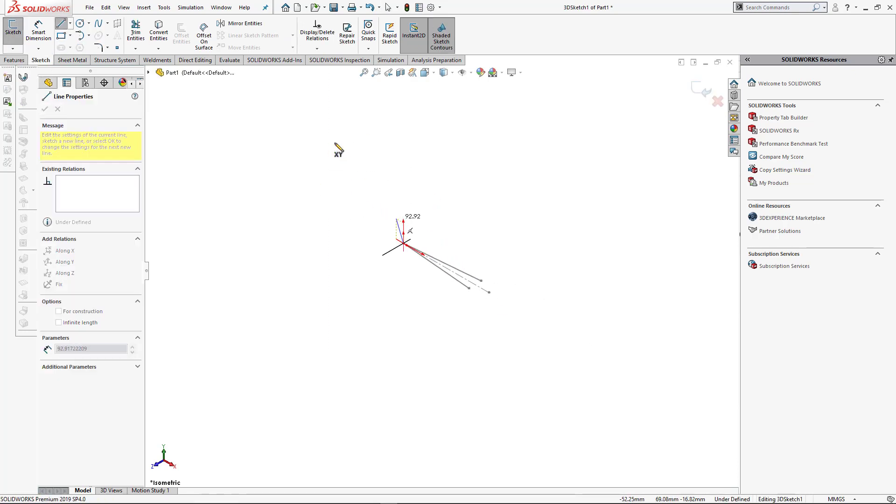
pyautogui.click(404, 134)
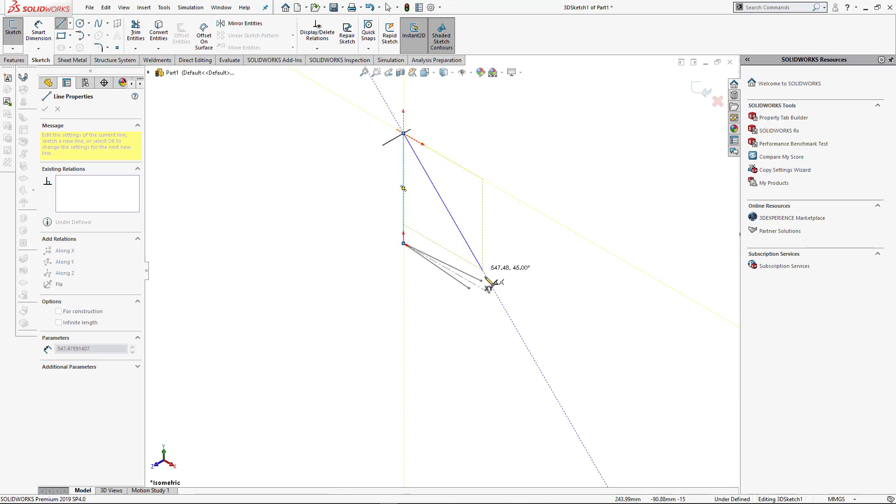
# - Draw a slanted line from the vertical line's top end down to the free endpoint of the rear base line
pyautogui.scroll(-3, 486, 286)
pyautogui.click(451, 271)
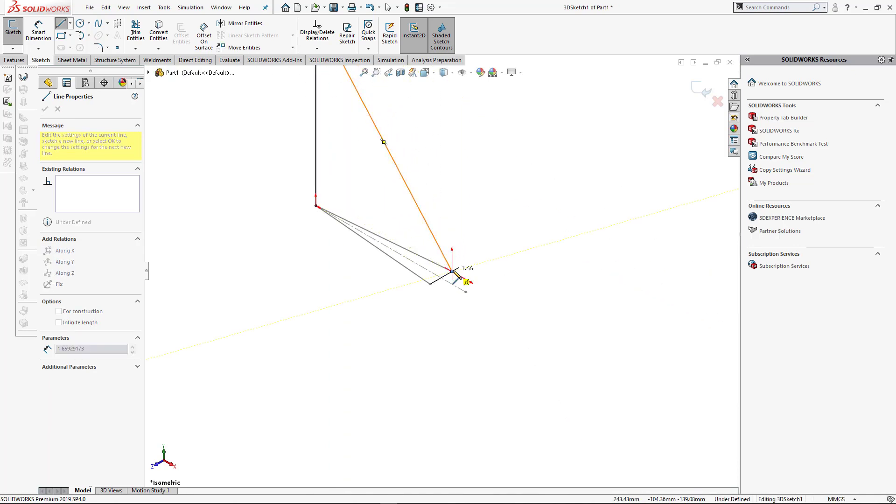
pyautogui.press('Escape')
pyautogui.press('Escape')
pyautogui.scroll(2, 442, 272)
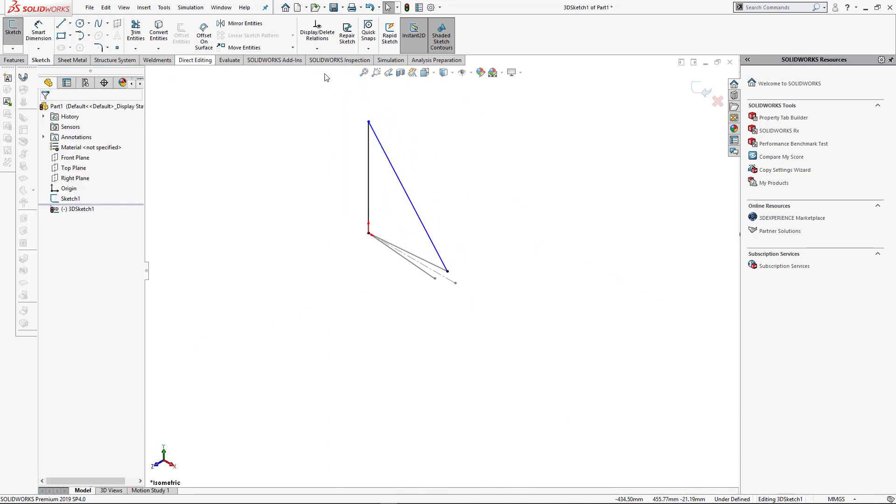
# - Draw a second slanted line from the vertical line's top end down to the front base line's free endpoint
pyautogui.scroll(1, 436, 268)
pyautogui.click(60, 23)
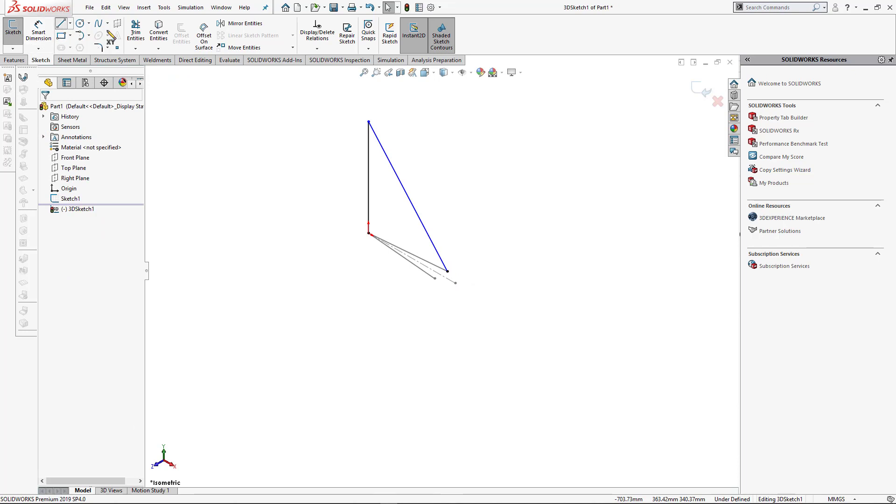
pyautogui.click(369, 122)
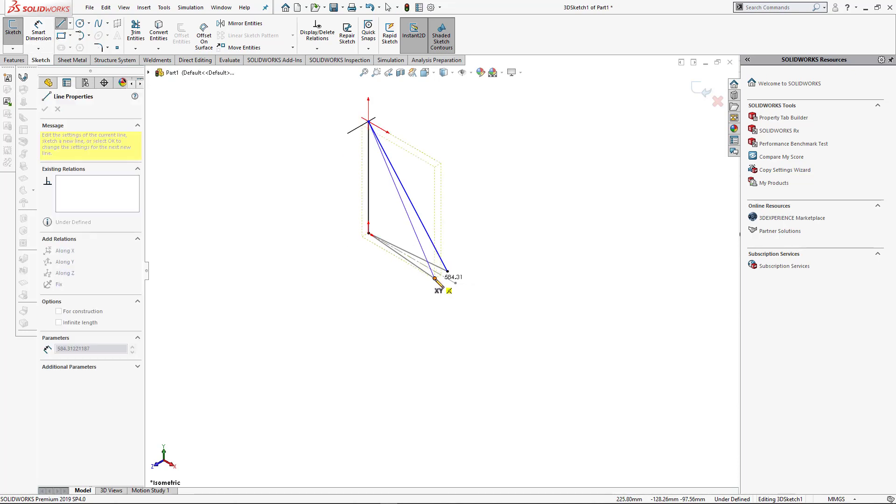
pyautogui.click(441, 285)
pyautogui.press('Escape')
# - Draw a line about 556 mm long along X from the vertical line's top end, away from the slanted lines
pyautogui.moveTo(444, 344)
pyautogui.mouseDown(button='middle')
pyautogui.moveTo(486, 360)
pyautogui.moveTo(526, 331)
pyautogui.moveTo(513, 354)
pyautogui.mouseUp(button='middle')
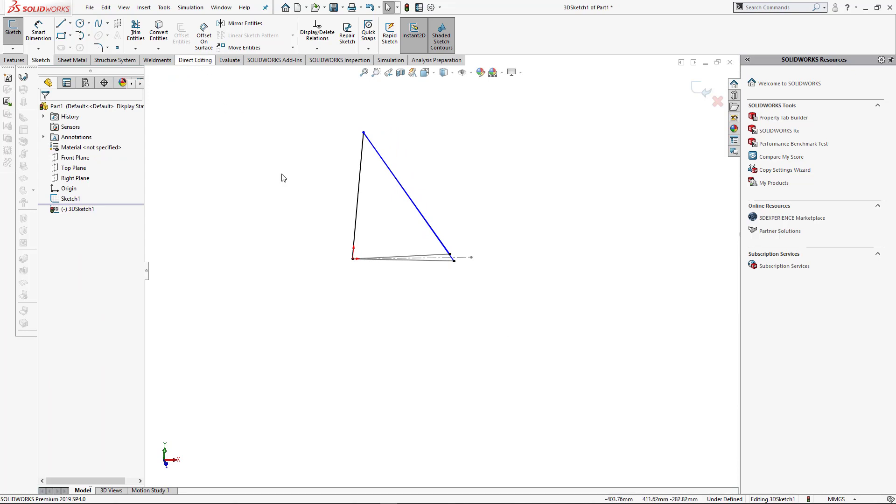
pyautogui.moveTo(370, 260); pyautogui.dragTo(400, 246, button='middle')
pyautogui.press('space')
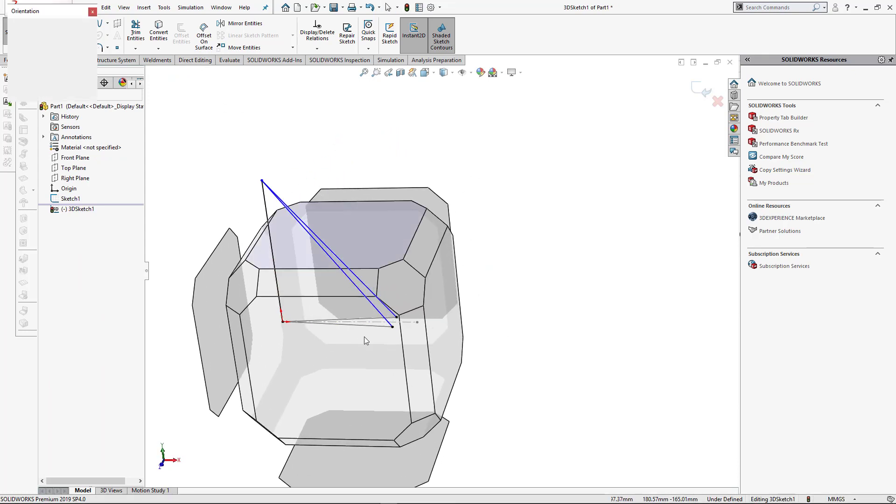
pyautogui.click(580, 282)
pyautogui.moveTo(438, 302)
pyautogui.mouseDown(button='middle')
pyautogui.moveTo(426, 266)
pyautogui.moveTo(466, 289)
pyautogui.mouseUp(button='middle')
pyautogui.click(60, 25)
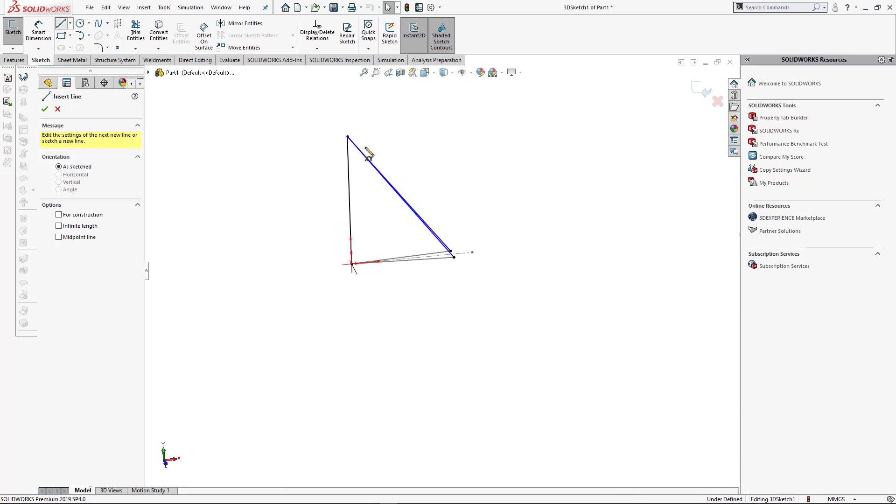
pyautogui.click(347, 137)
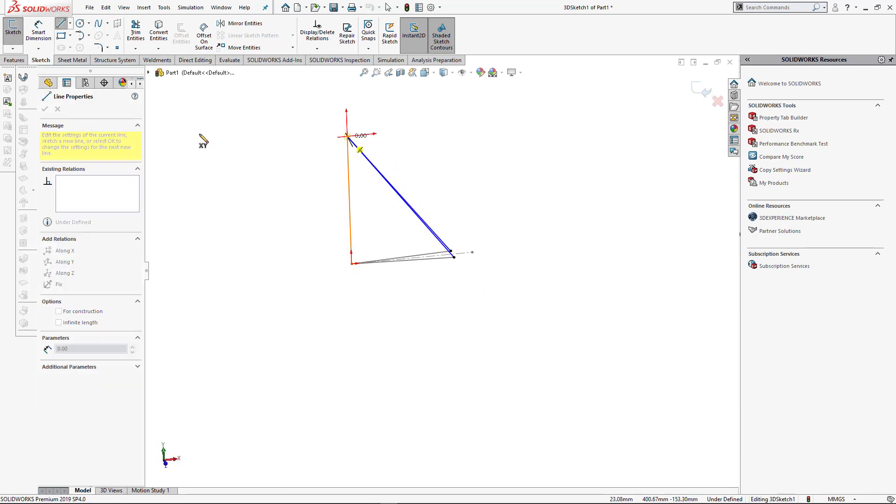
pyautogui.moveTo(194, 161)
pyautogui.mouseDown(button='middle')
pyautogui.moveTo(236, 159)
pyautogui.moveTo(257, 134)
pyautogui.moveTo(183, 161)
pyautogui.mouseUp(button='middle')
pyautogui.click(180, 148)
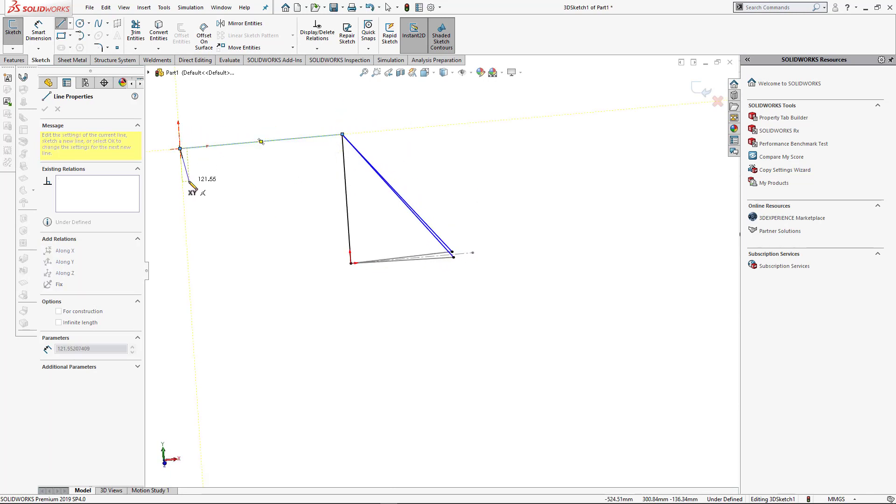
# - Continue with a line about 157 mm long down along Y and close the chain with a slanted line to the origin
pyautogui.click(183, 192)
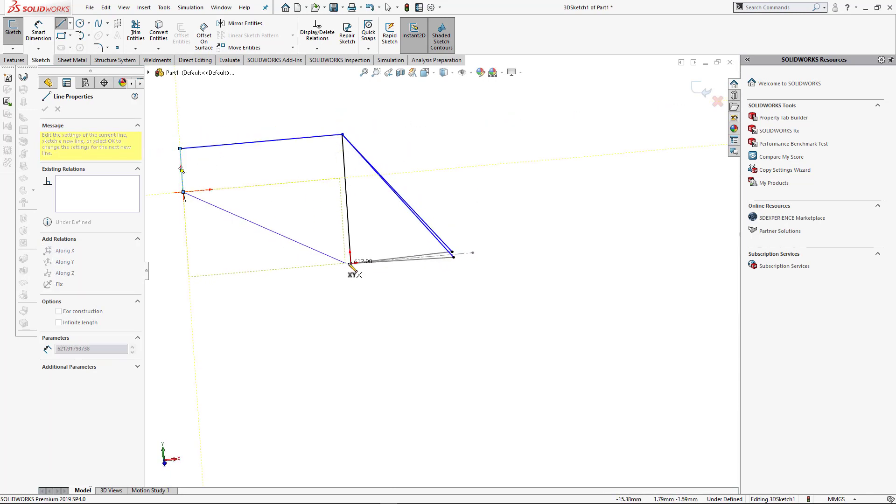
pyautogui.click(350, 263)
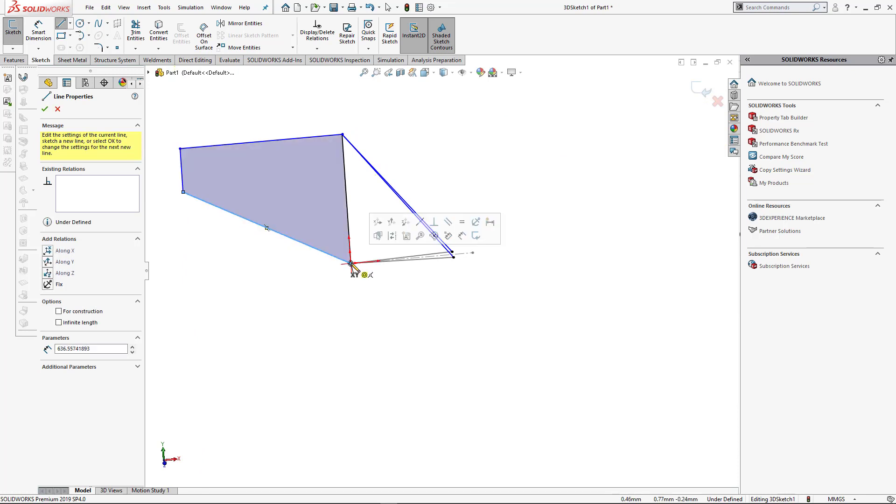
pyautogui.moveTo(376, 250)
pyautogui.mouseDown(button='middle')
pyautogui.moveTo(428, 258)
pyautogui.moveTo(429, 295)
pyautogui.moveTo(348, 298)
pyautogui.moveTo(374, 321)
pyautogui.mouseUp(button='middle')
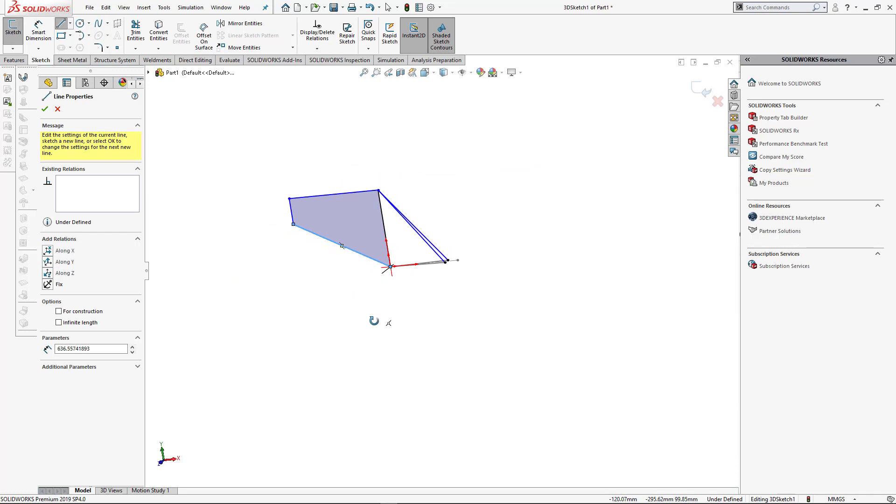
pyautogui.press('Escape')
# - Dimension the upper line along X as 500 mm
pyautogui.moveTo(359, 194); pyautogui.dragTo(357, 181, button='right')
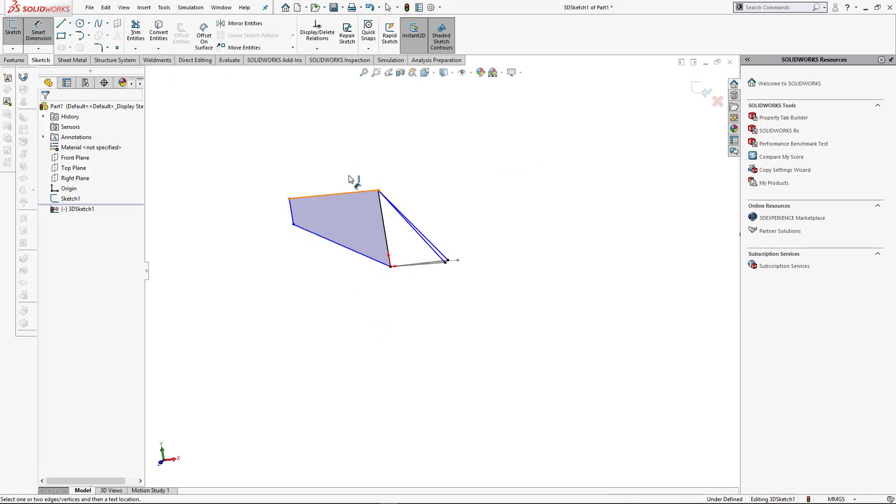
pyautogui.click(357, 192)
pyautogui.click(347, 170)
pyautogui.write('500')
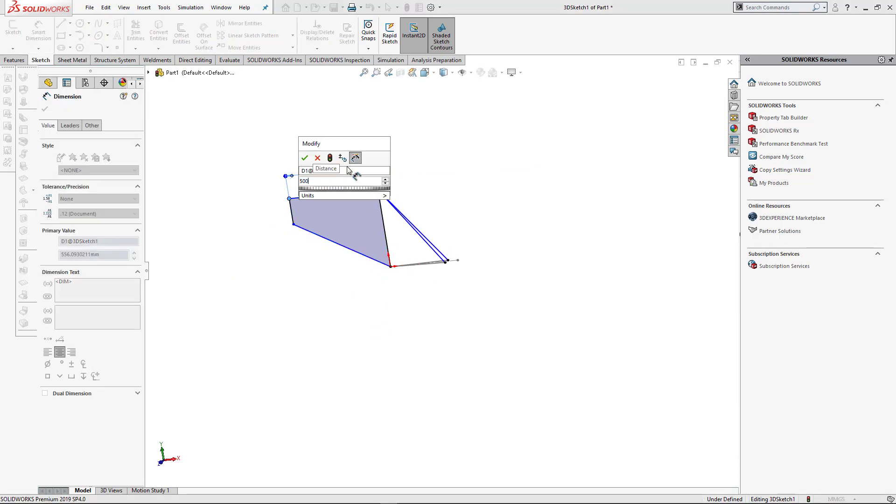
pyautogui.press('Return')
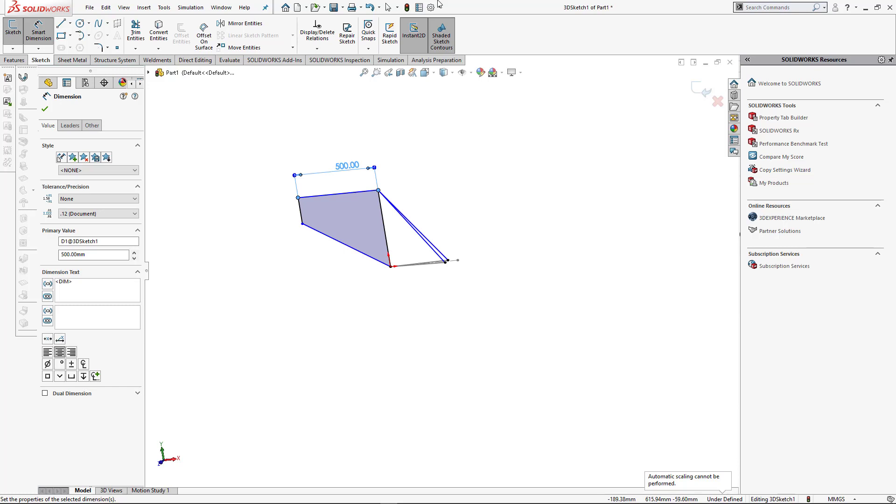
# - Dimension the short vertical line at the upper line's outer end as 100 mm
pyautogui.click(300, 213)
pyautogui.click(285, 223)
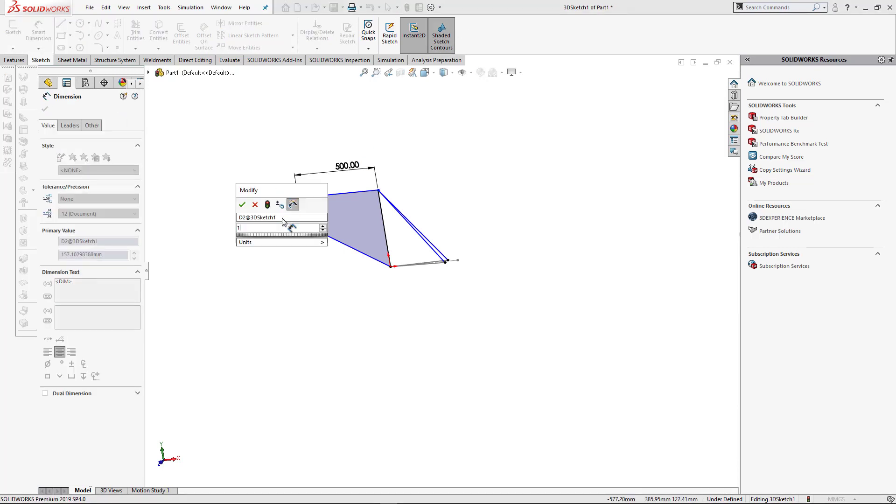
pyautogui.write('100')
pyautogui.press('Return')
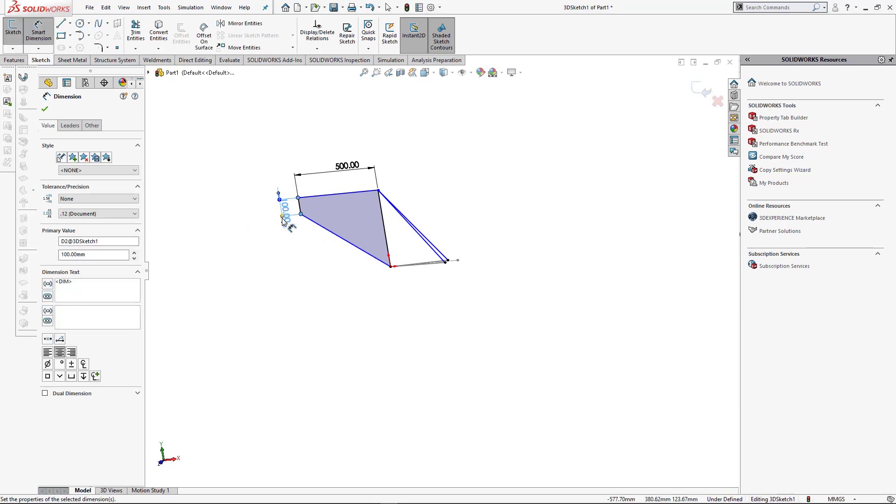
# - Dimension the vertical distance between the upper line and the origin as 420 mm
pyautogui.click(340, 196)
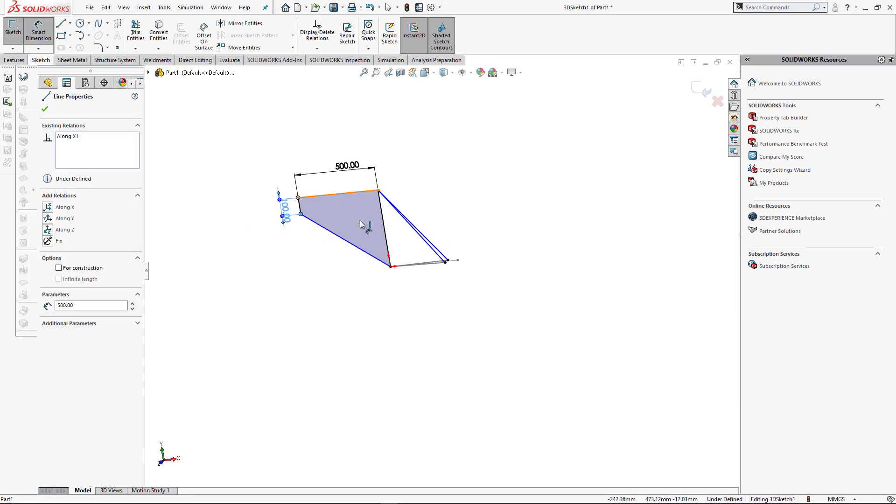
pyautogui.click(389, 267)
pyautogui.click(258, 241)
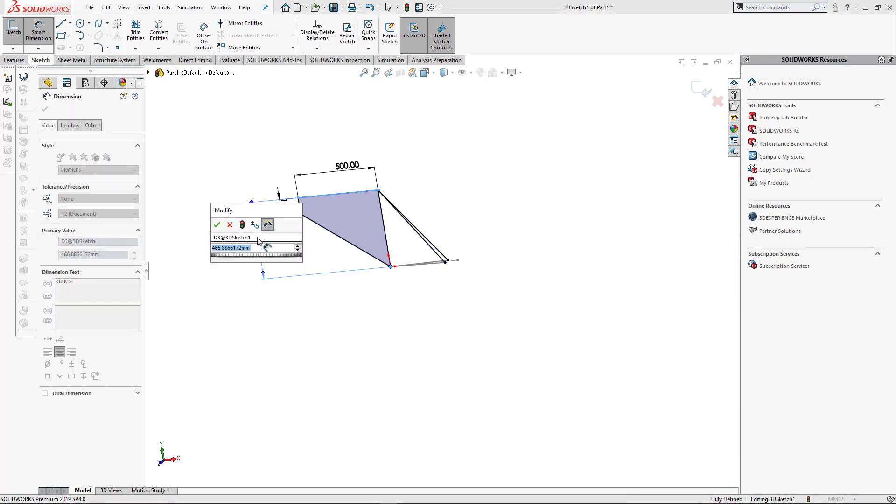
pyautogui.write('420')
pyautogui.press('Return')
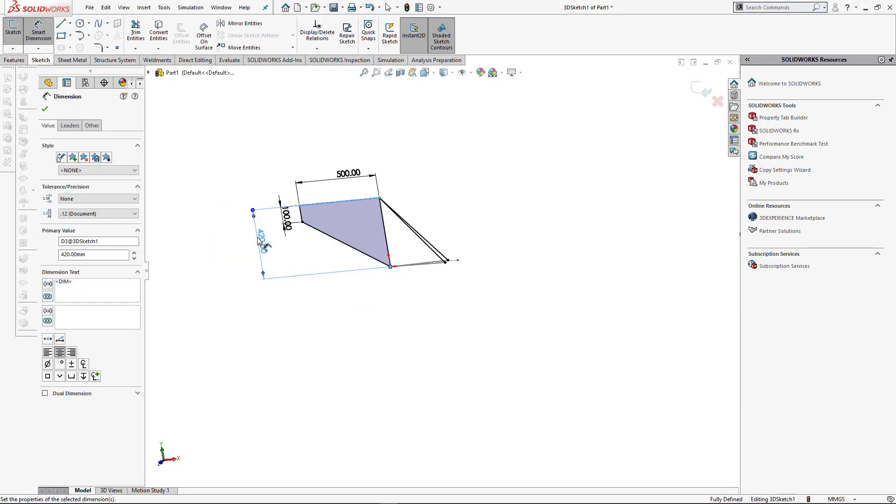
pyautogui.click(546, 277)
# - Switch to the isometric view, exit the 3D sketch and clear the selection
pyautogui.moveTo(546, 276)
pyautogui.mouseDown(button='middle')
pyautogui.moveTo(472, 314)
pyautogui.moveTo(565, 331)
pyautogui.moveTo(528, 358)
pyautogui.moveTo(527, 384)
pyautogui.moveTo(558, 362)
pyautogui.moveTo(463, 258)
pyautogui.mouseUp(button='middle')
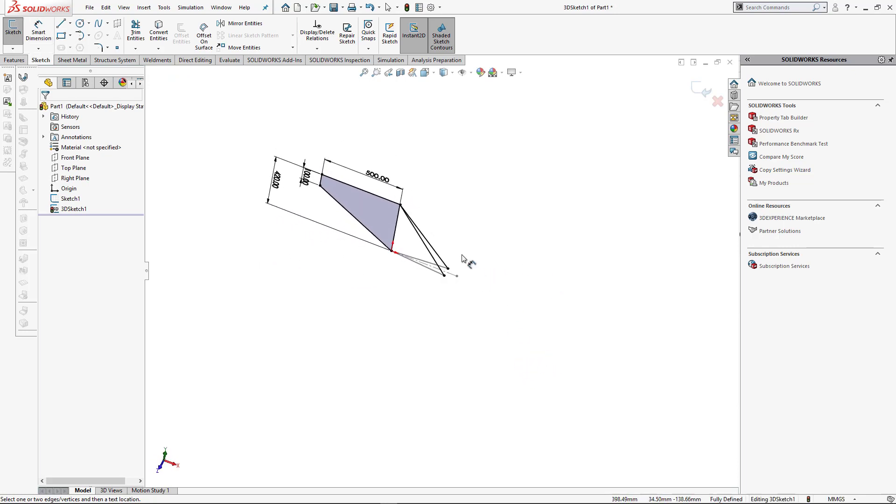
pyautogui.scroll(-5, 464, 259)
pyautogui.scroll(3, 491, 292)
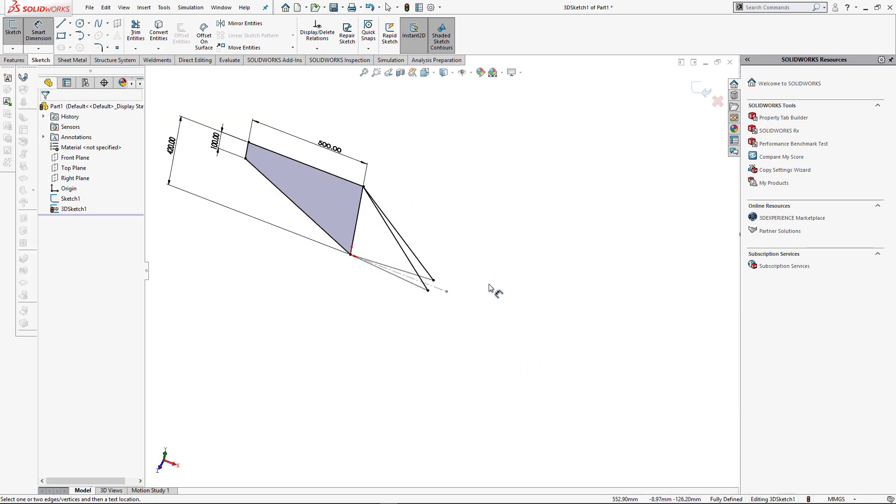
pyautogui.hotkey('ctrl', '7')
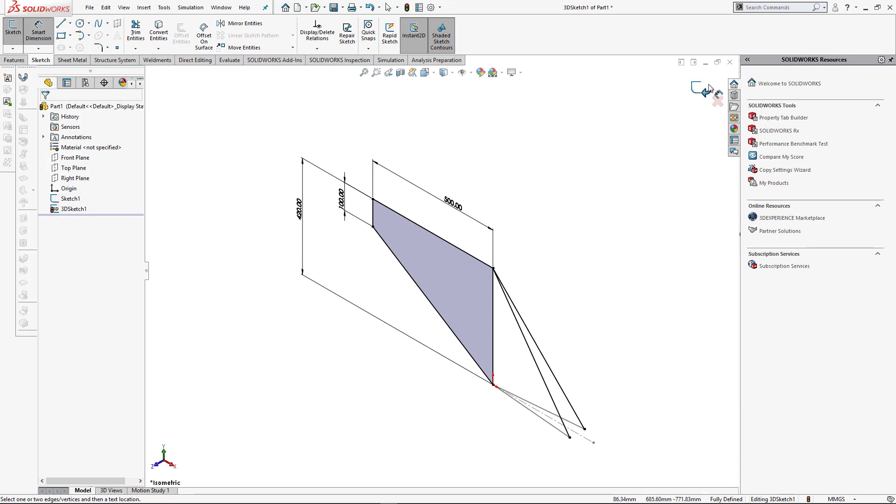
pyautogui.click(707, 91)
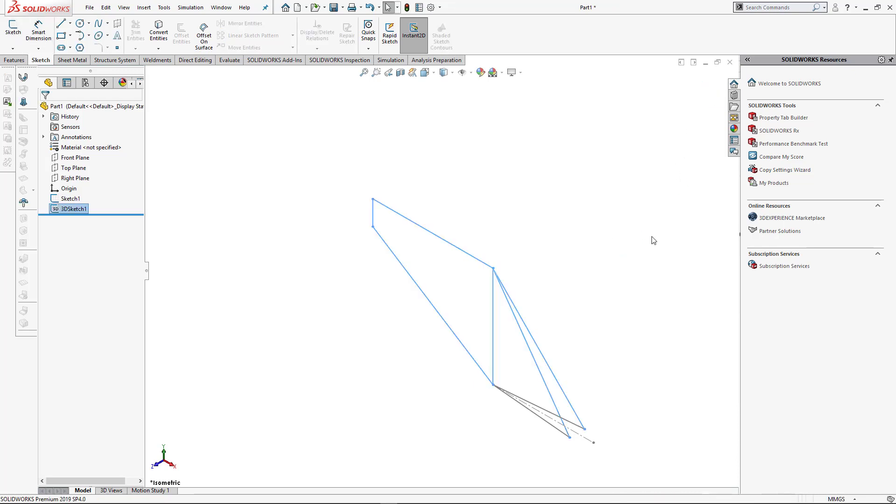
pyautogui.click(611, 324)
# - Start a weldment Structural Member with the iso standard, Circular Tube type and size 21.3 x 3.2
pyautogui.scroll(2, 612, 324)
pyautogui.scroll(-1, 536, 360)
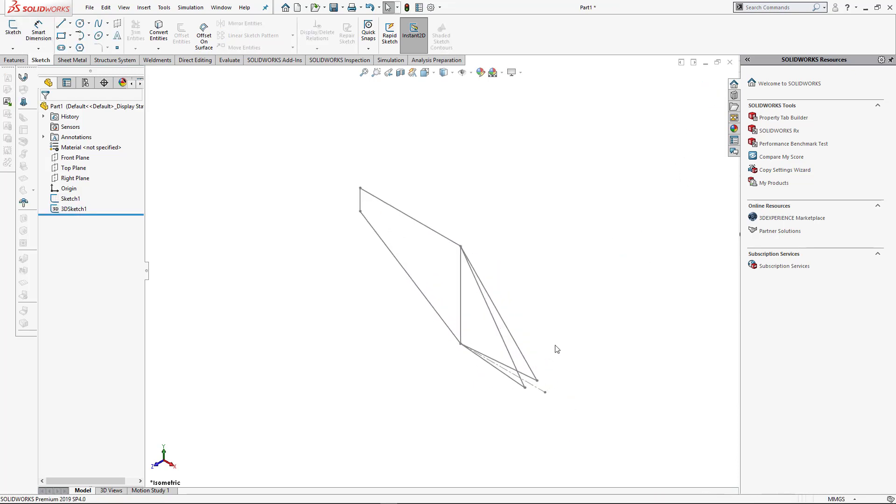
pyautogui.click(157, 60)
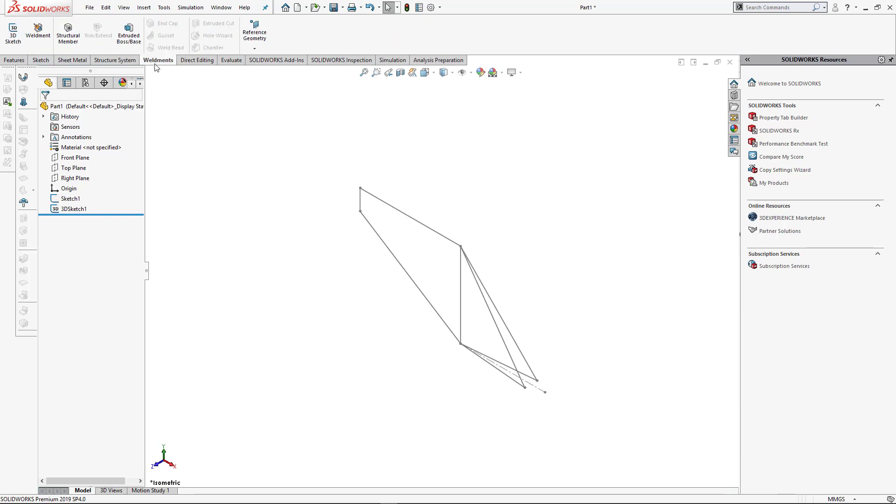
pyautogui.click(69, 34)
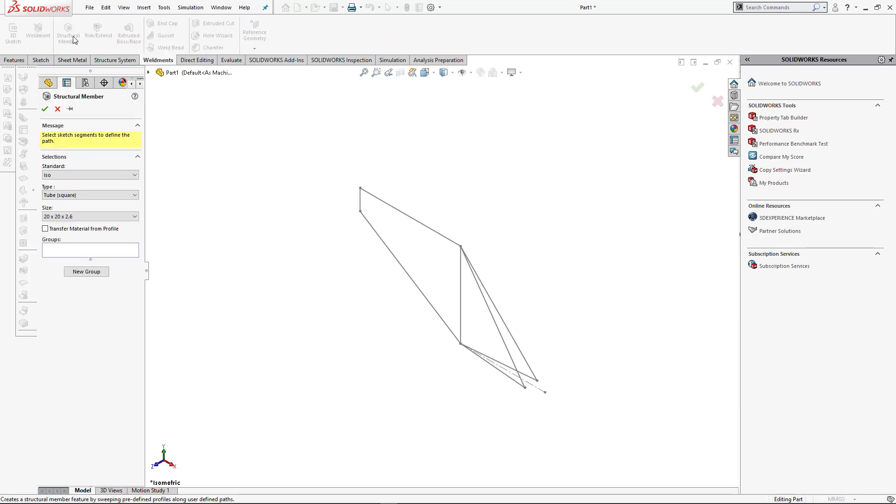
pyautogui.click(63, 196)
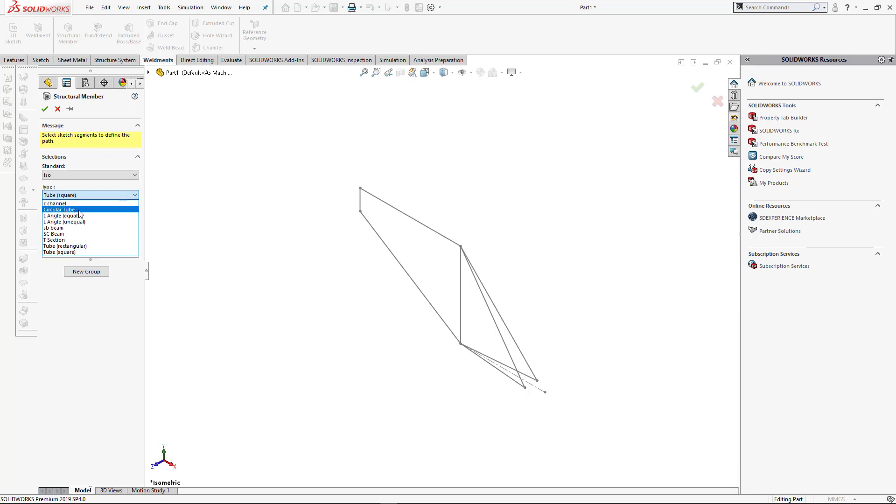
pyautogui.click(79, 211)
pyautogui.click(70, 216)
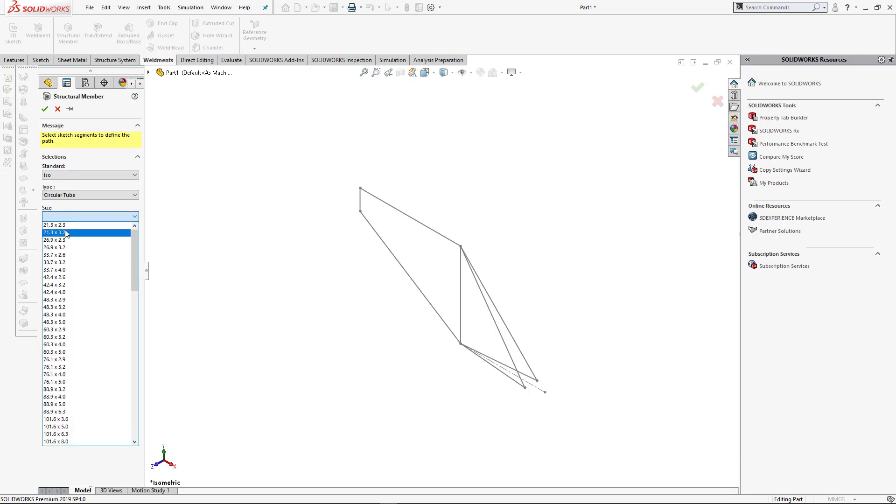
pyautogui.click(67, 232)
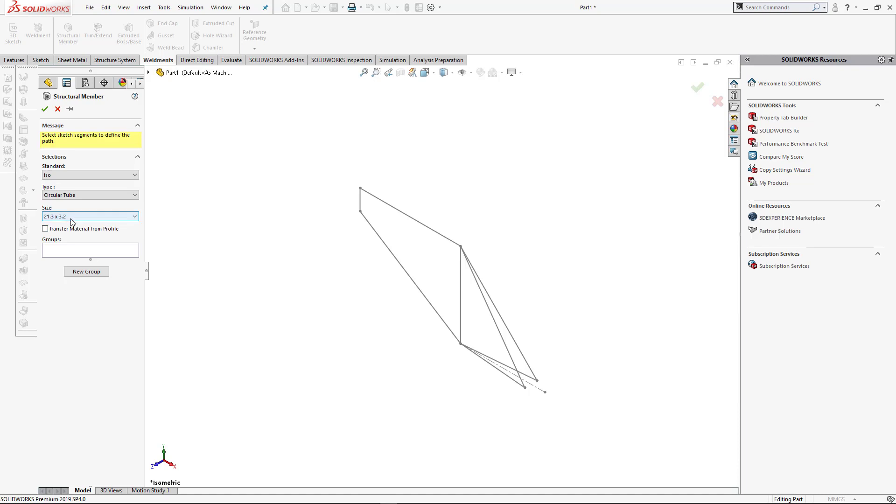
pyautogui.click(71, 218)
pyautogui.click(72, 230)
# - Assign the closed front loop to the first tube group: lower diagonal, short vertical, upper line and long vertical line
pyautogui.scroll(2, 404, 320)
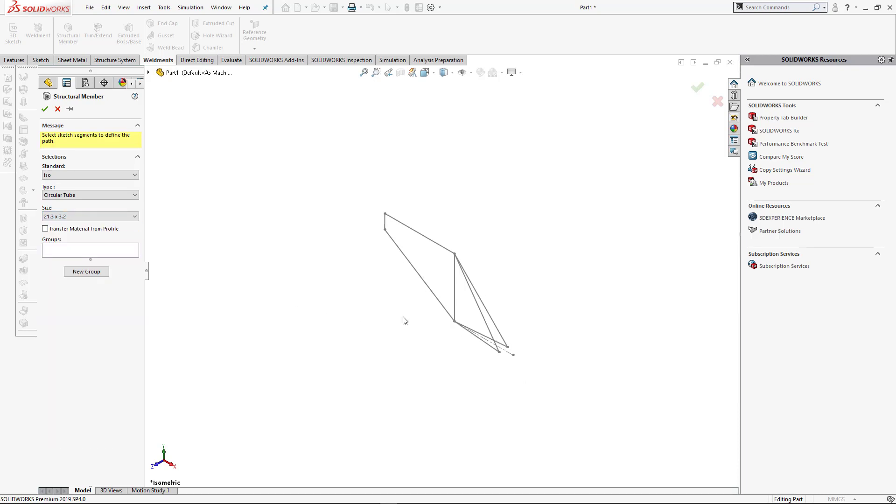
pyautogui.scroll(-4, 448, 308)
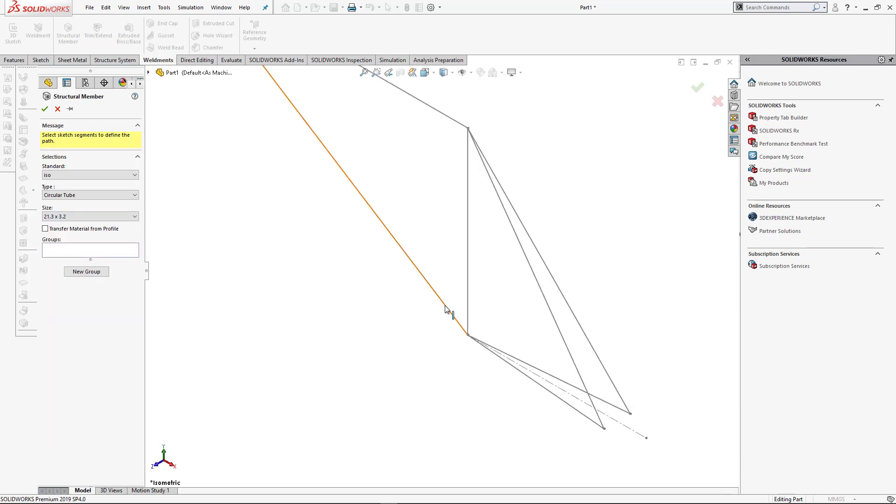
pyautogui.click(446, 309)
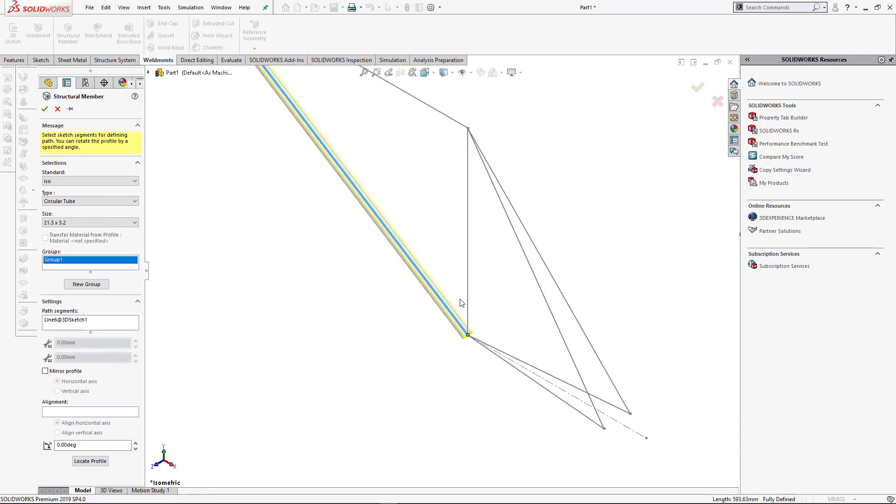
pyautogui.scroll(2, 469, 297)
pyautogui.scroll(-5, 327, 139)
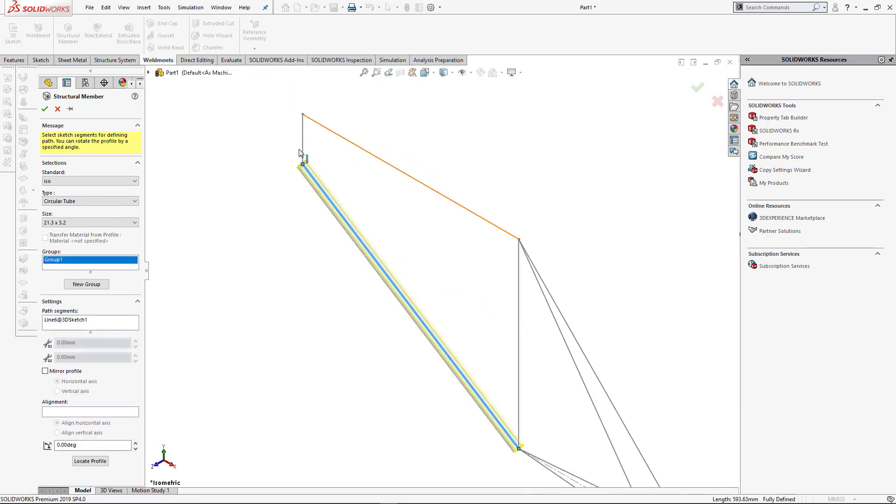
pyautogui.click(346, 188)
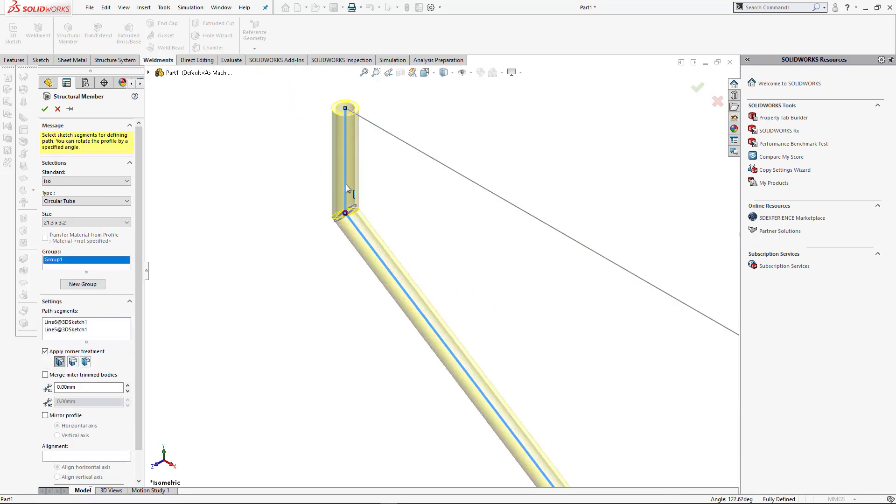
pyautogui.click(426, 155)
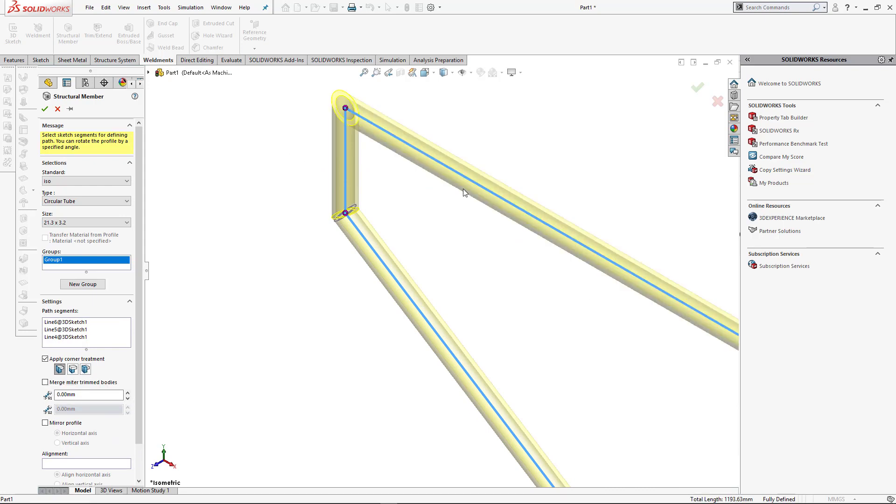
pyautogui.scroll(3, 490, 233)
pyautogui.scroll(2, 562, 410)
pyautogui.scroll(-2, 536, 385)
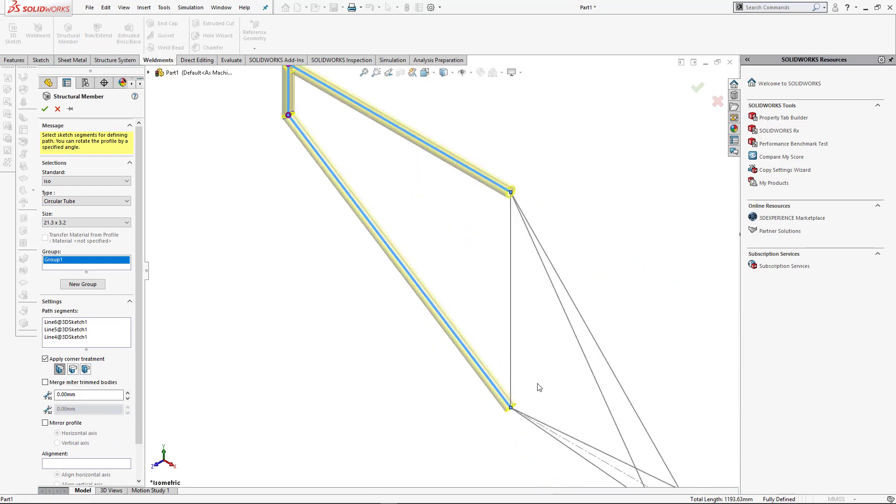
pyautogui.click(511, 362)
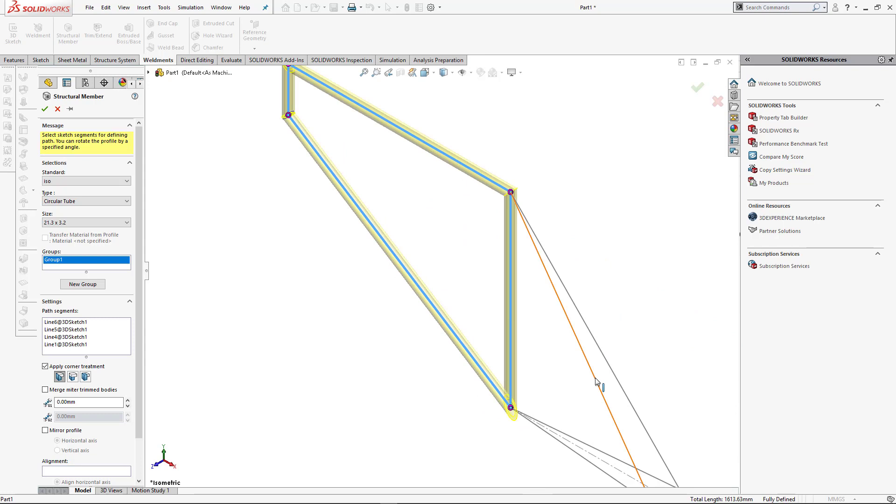
# - Add a second group with the two lower and two upper rear stay lines, and finish the structural member
pyautogui.scroll(2, 593, 410)
pyautogui.scroll(-4, 565, 420)
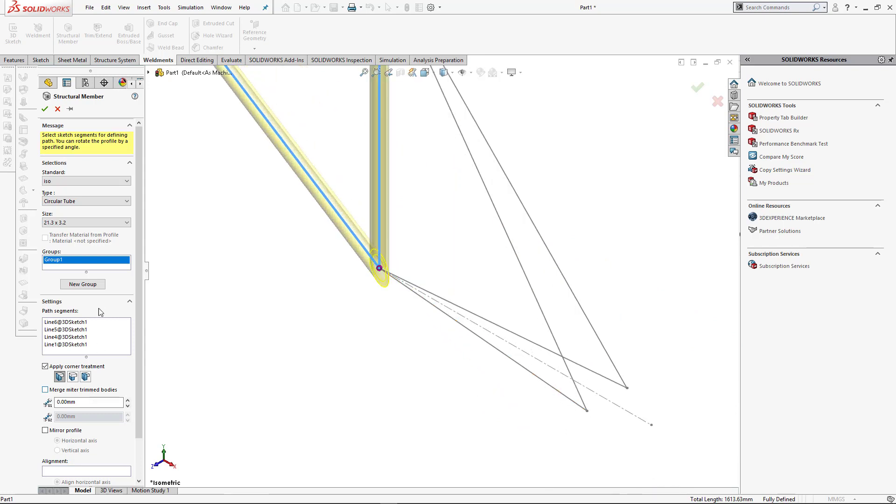
pyautogui.click(82, 284)
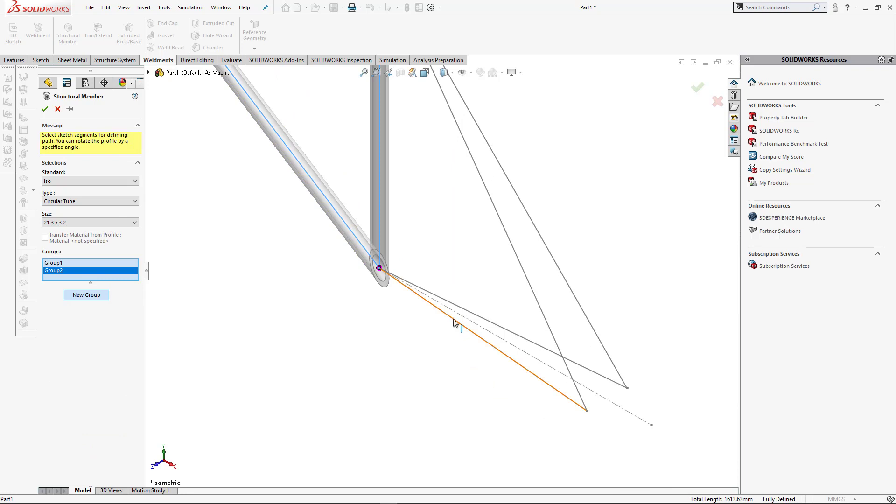
pyautogui.click(454, 322)
pyautogui.click(475, 315)
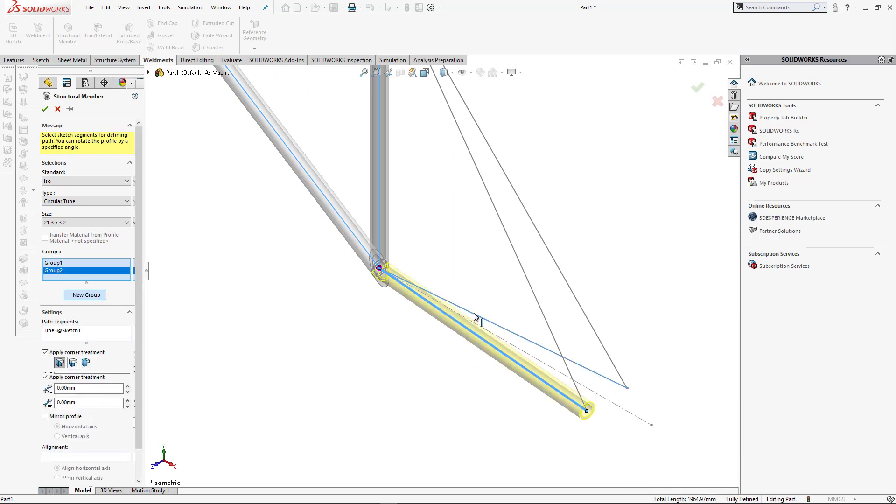
pyautogui.click(601, 344)
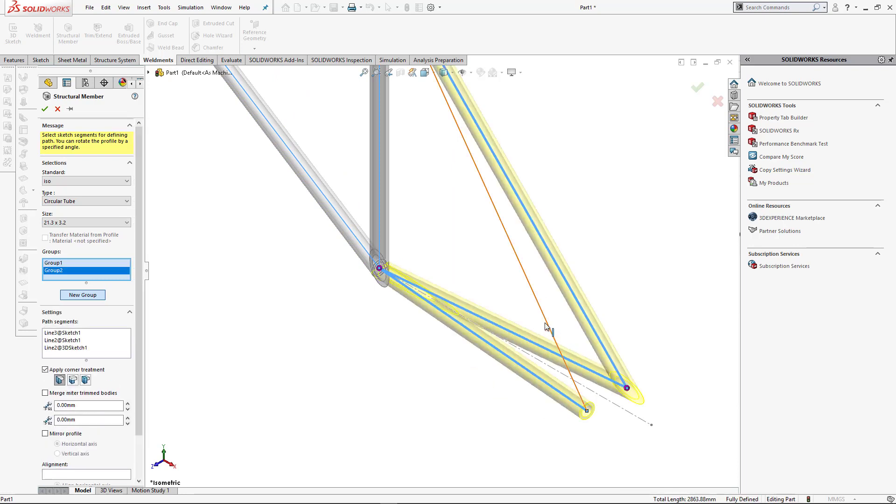
pyautogui.click(547, 325)
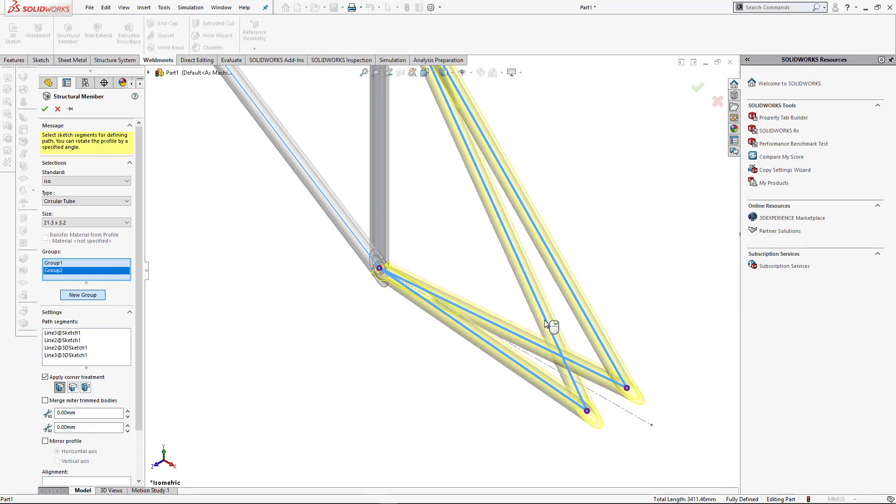
pyautogui.scroll(3, 549, 337)
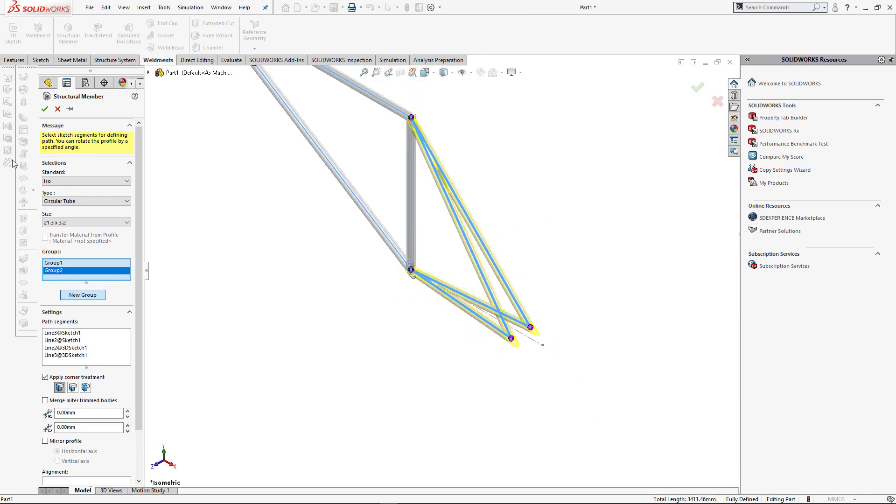
pyautogui.click(45, 108)
pyautogui.scroll(-5, 306, 119)
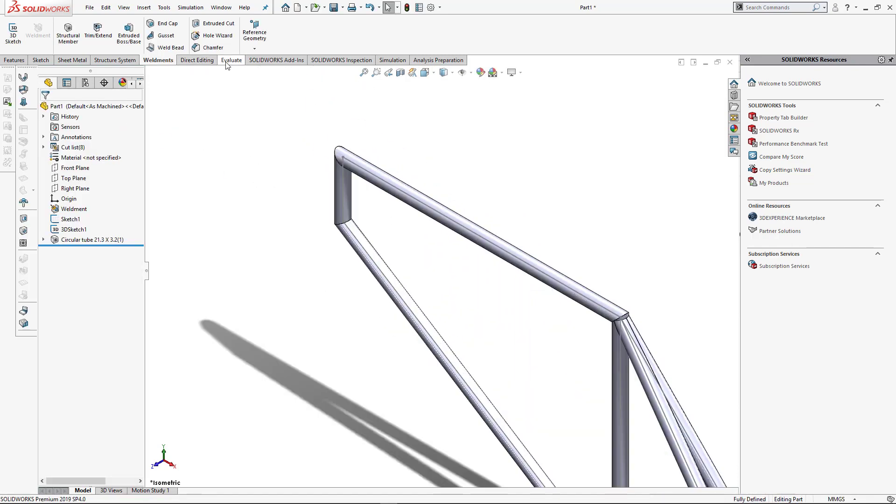
pyautogui.click(98, 31)
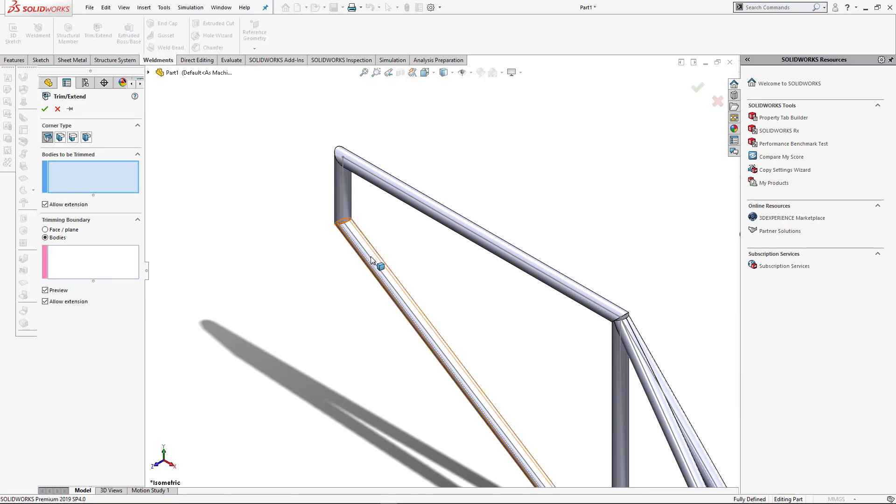
pyautogui.click(393, 283)
pyautogui.click(427, 201)
pyautogui.click(73, 262)
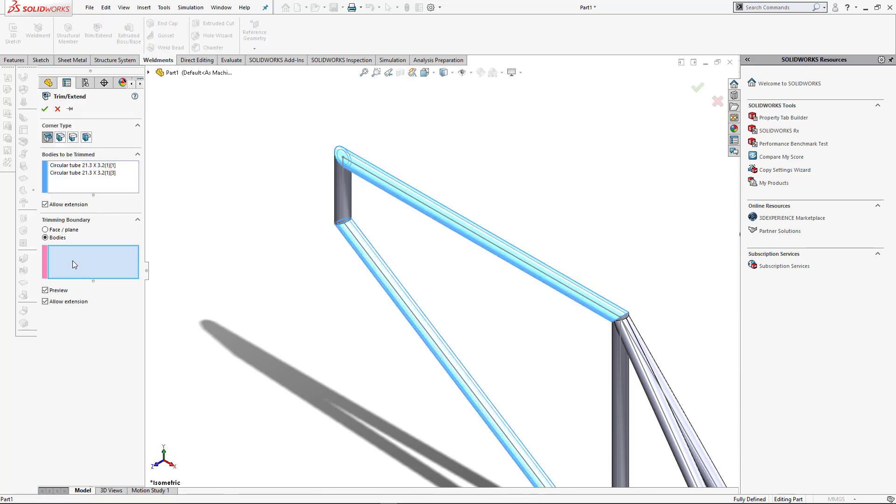
pyautogui.click(345, 204)
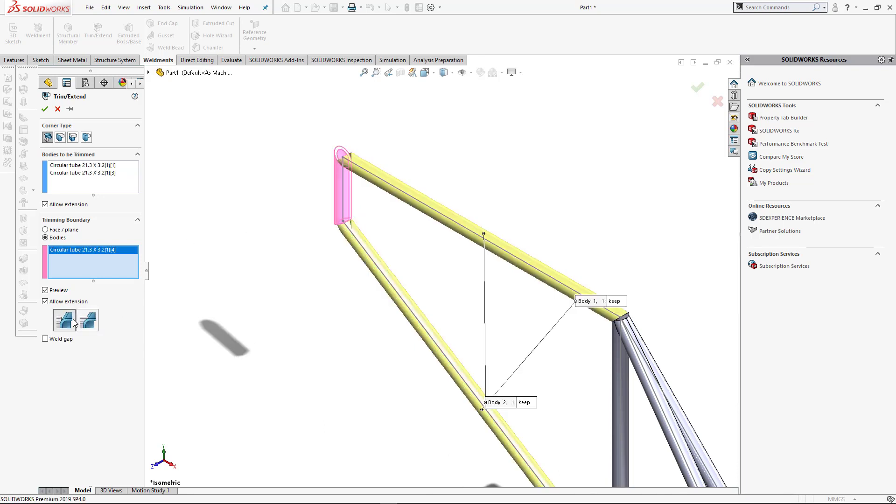
pyautogui.scroll(-8, 383, 191)
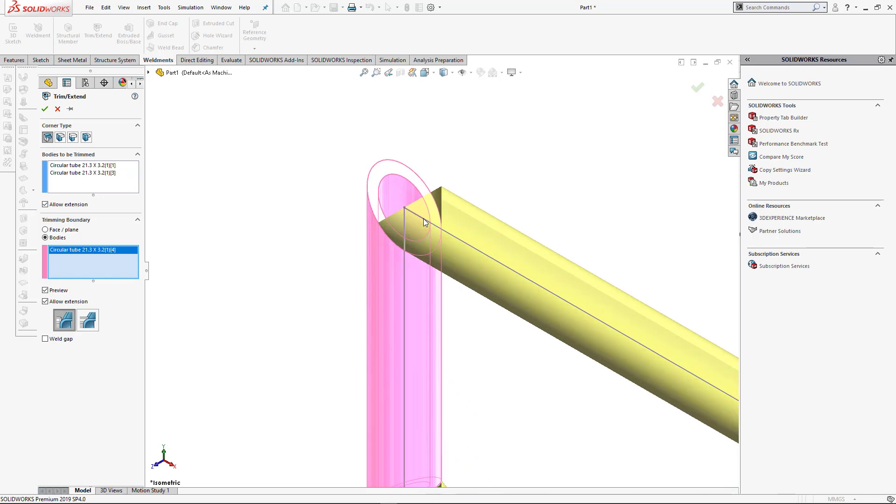
pyautogui.click(74, 231)
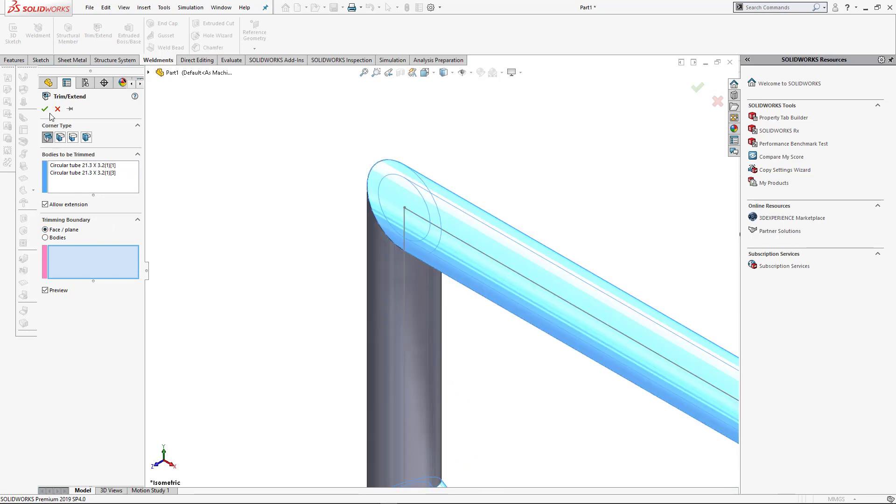
pyautogui.click(57, 109)
# - Trim the upper tube against the face of the short vertical tube, with extension allowed for the trimmed body
pyautogui.click(98, 33)
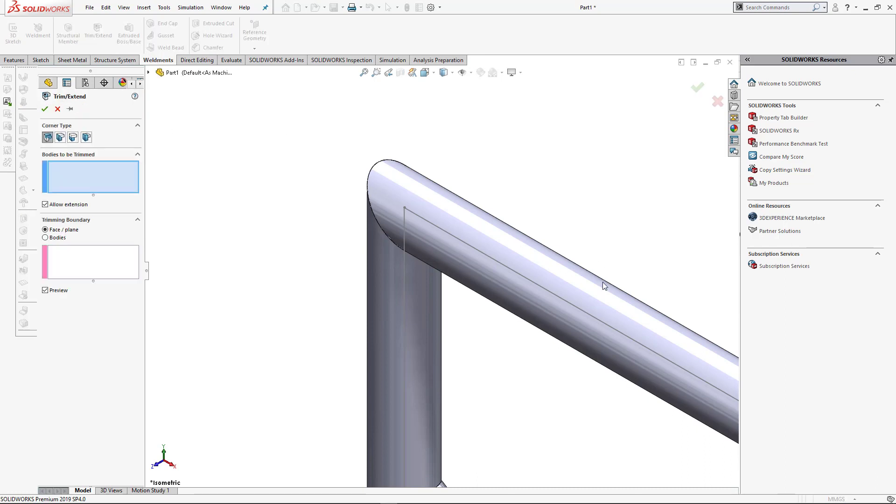
pyautogui.click(603, 284)
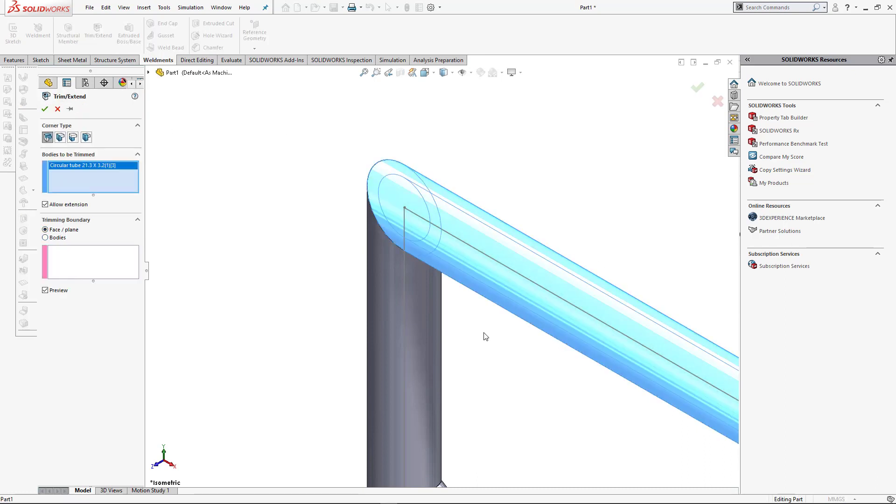
pyautogui.click(429, 321)
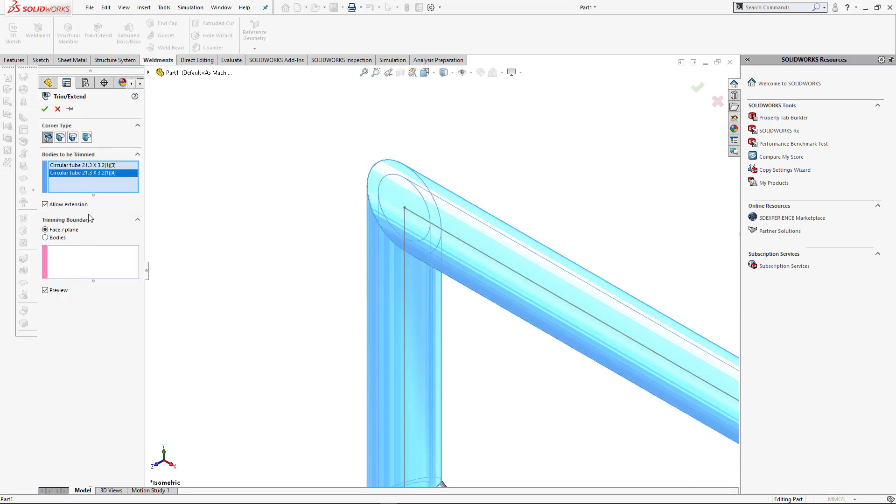
pyautogui.rightClick(89, 172)
pyautogui.click(117, 191)
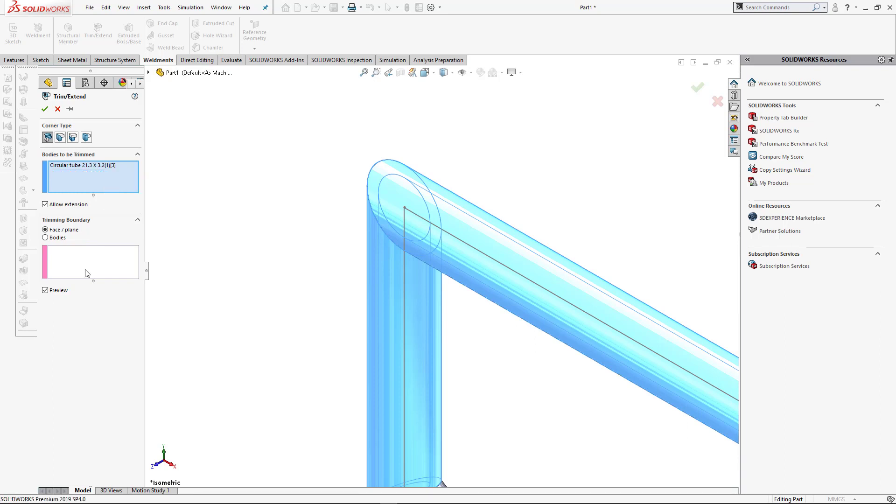
pyautogui.click(93, 270)
pyautogui.click(413, 318)
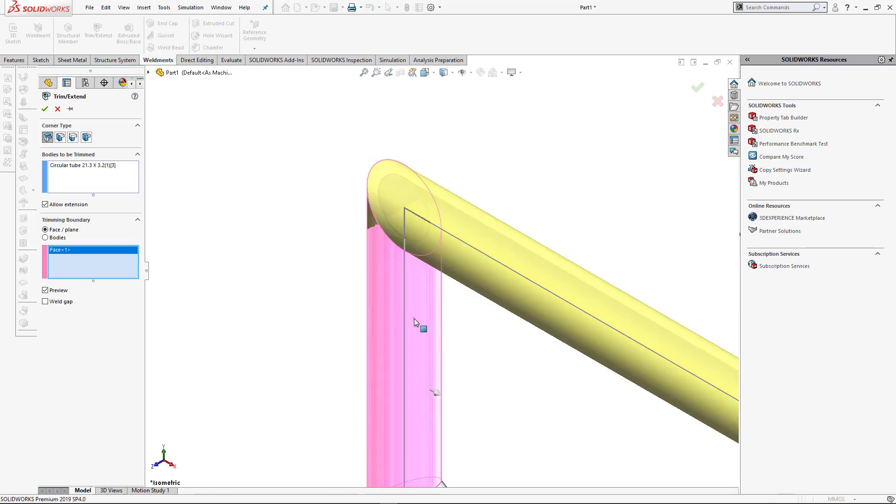
pyautogui.click(46, 109)
# - Undo the last trim of the upper tube and restore the isometric view
pyautogui.moveTo(496, 315); pyautogui.dragTo(592, 314, button='middle')
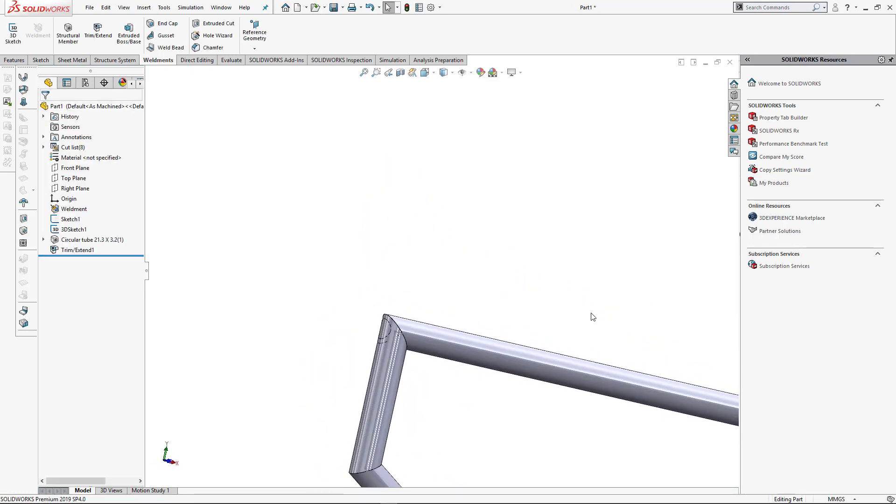
pyautogui.hotkey('ctrl', '7')
pyautogui.hotkey('ctrl', 'z')
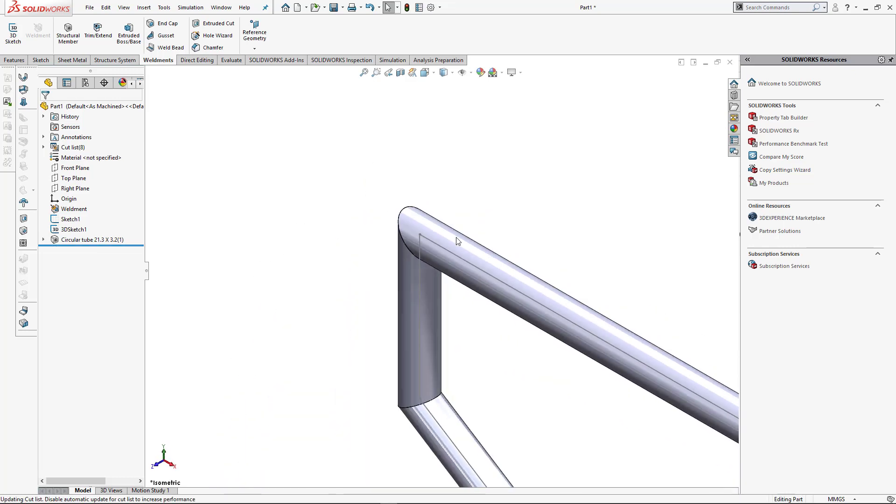
# - Examine the tube joints at the short vertical tube and at the upper corner where the rear stays meet
pyautogui.moveTo(457, 241); pyautogui.dragTo(578, 230, button='middle')
pyautogui.scroll(3, 577, 230)
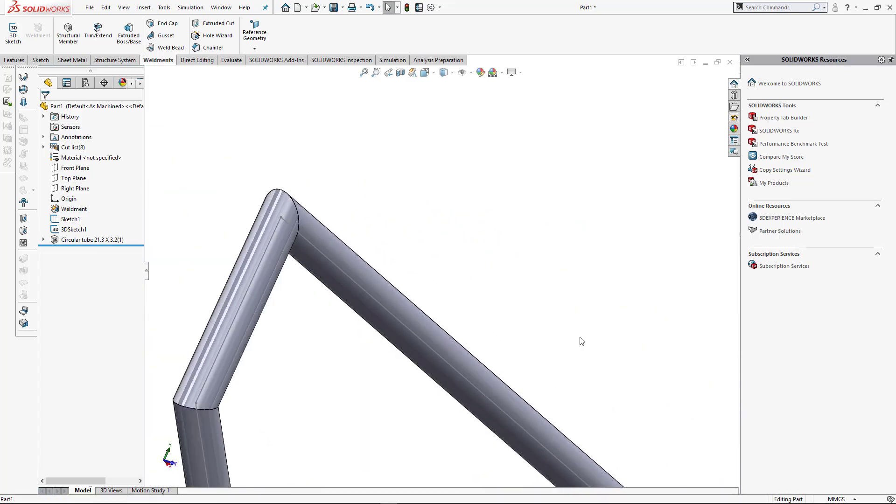
pyautogui.scroll(-3, 582, 341)
pyautogui.moveTo(580, 340); pyautogui.dragTo(488, 349, button='middle')
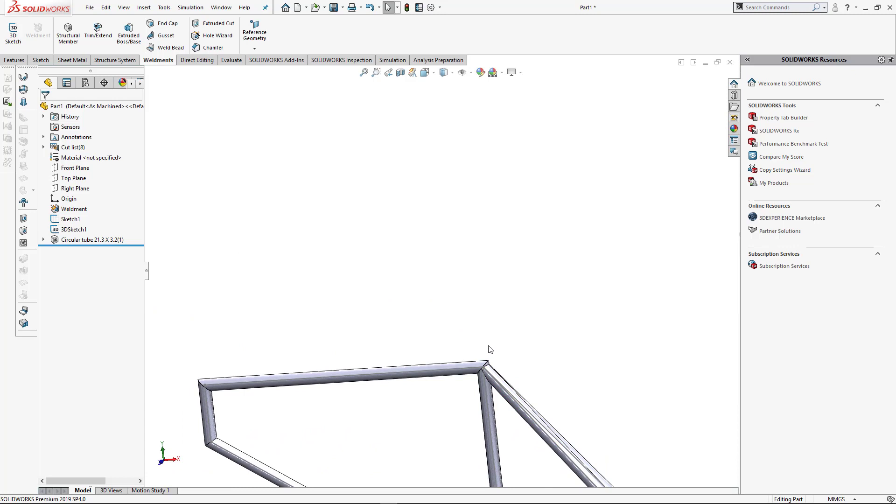
pyautogui.scroll(-2, 531, 379)
pyautogui.scroll(6, 451, 275)
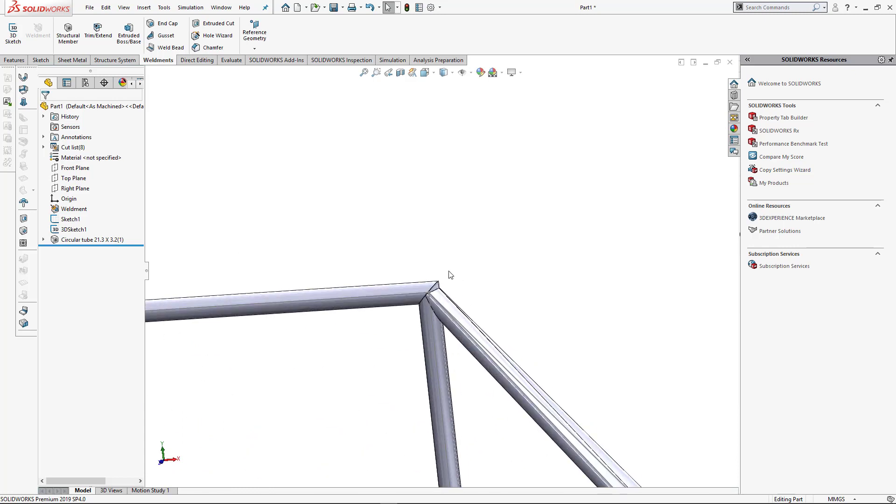
pyautogui.scroll(-5, 426, 331)
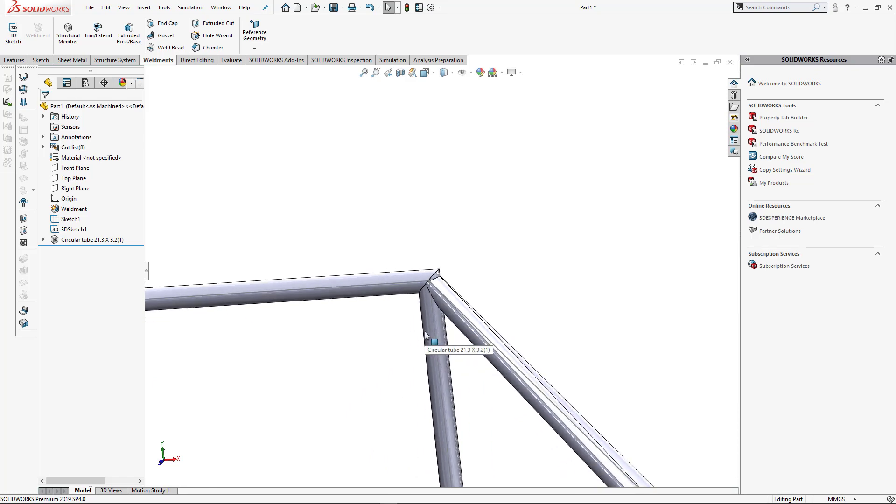
pyautogui.moveTo(502, 420); pyautogui.dragTo(507, 405, button='middle')
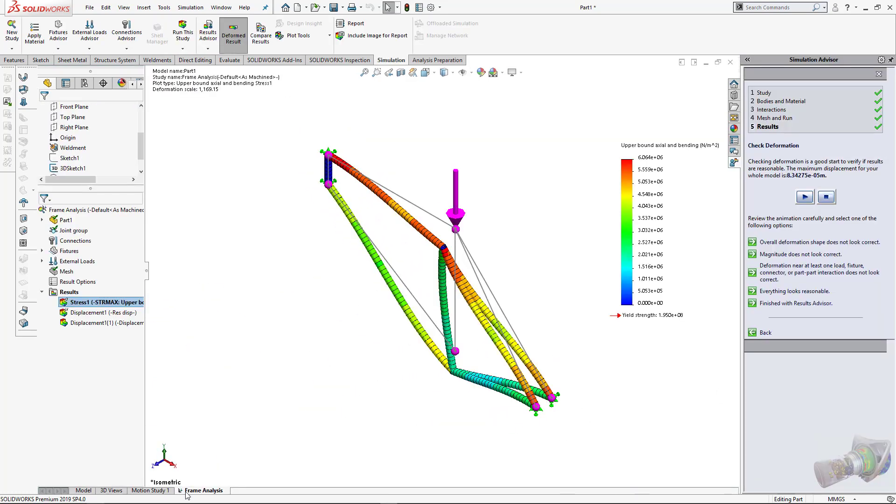
# - Create a new static simulation study named Frame Analysis-part-2
pyautogui.rightClick(186, 492)
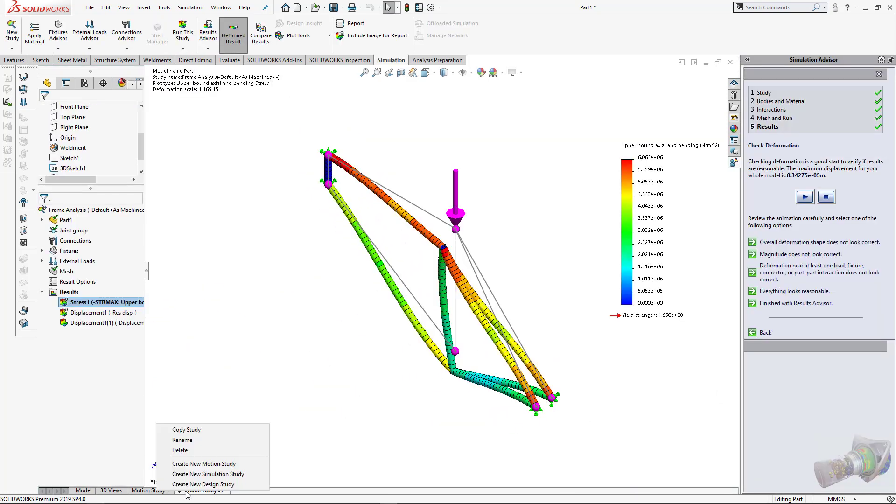
pyautogui.click(226, 474)
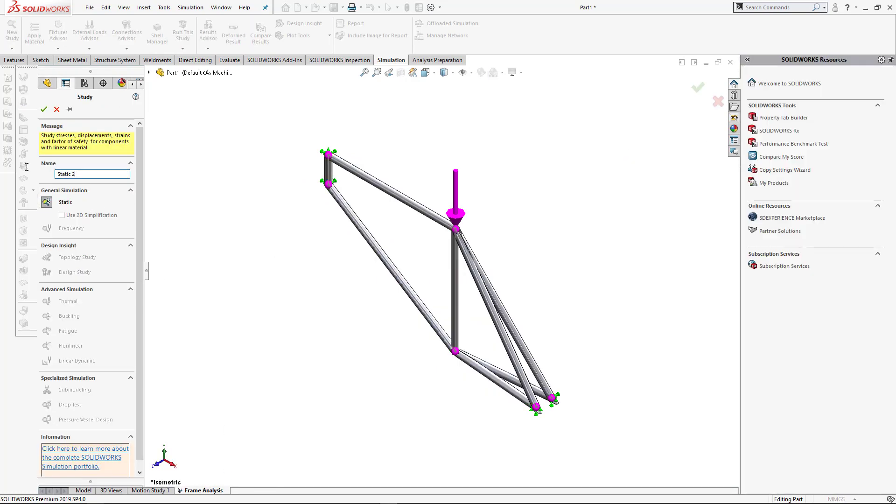
pyautogui.hotkey('ctrl', 'a')
pyautogui.write('Beam')
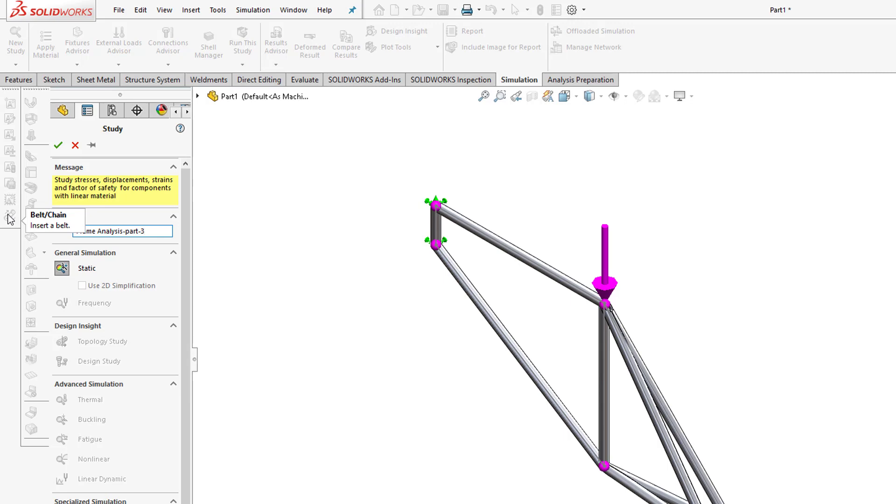
pyautogui.write('2')
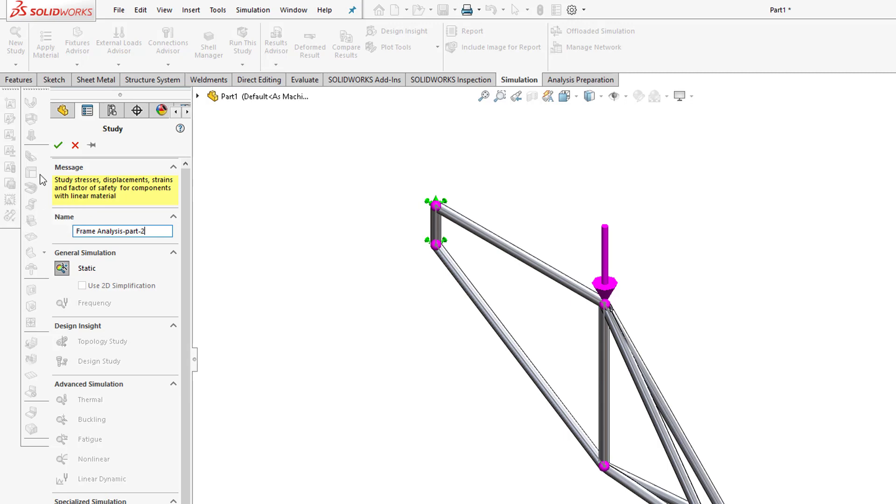
pyautogui.click(58, 145)
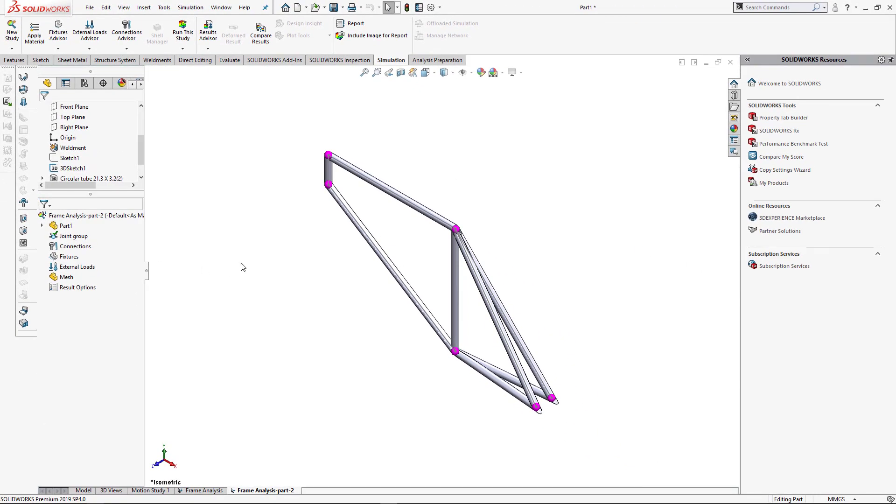
# - Assign the aluminium alloy 5052-H38 to all bodies of the frame in the new study
pyautogui.rightClick(71, 226)
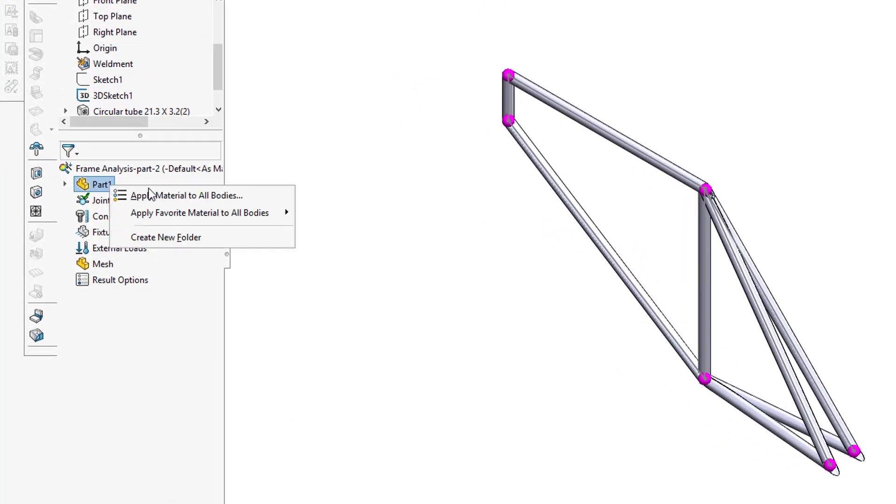
pyautogui.click(192, 198)
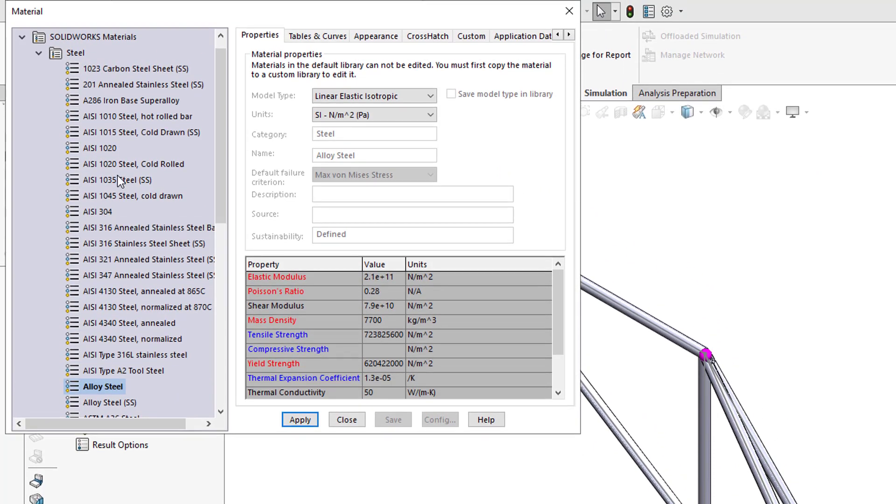
pyautogui.click(36, 70)
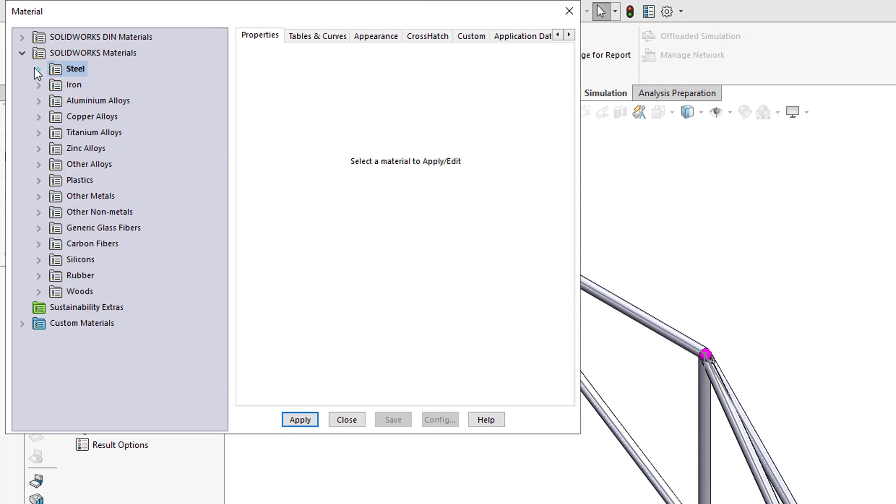
pyautogui.click(72, 102)
pyautogui.click(39, 100)
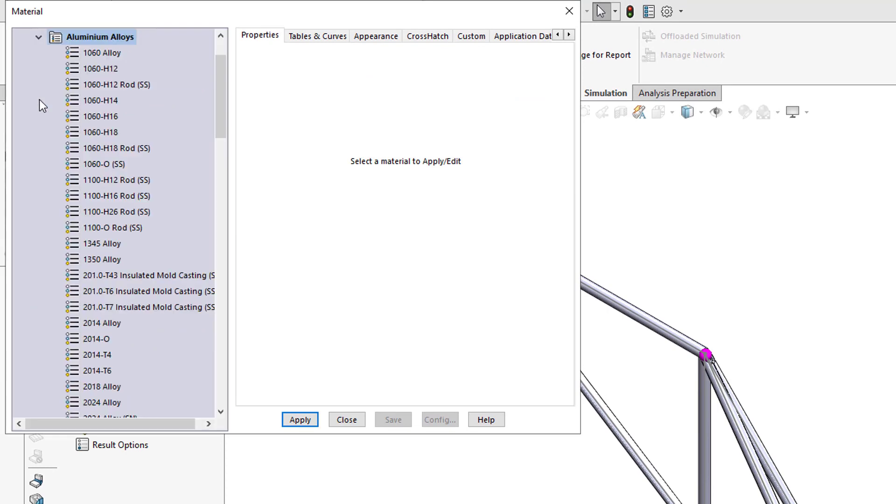
pyautogui.scroll(-20, 132, 201)
pyautogui.scroll(4, 134, 206)
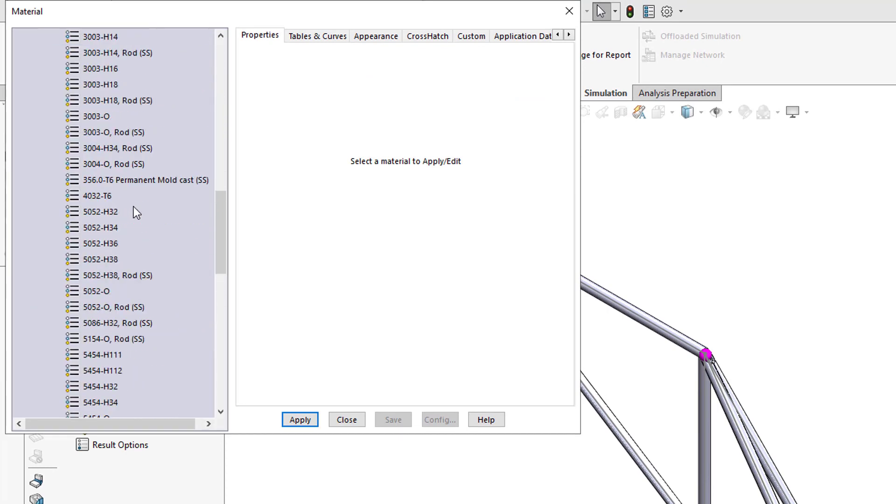
pyautogui.click(105, 260)
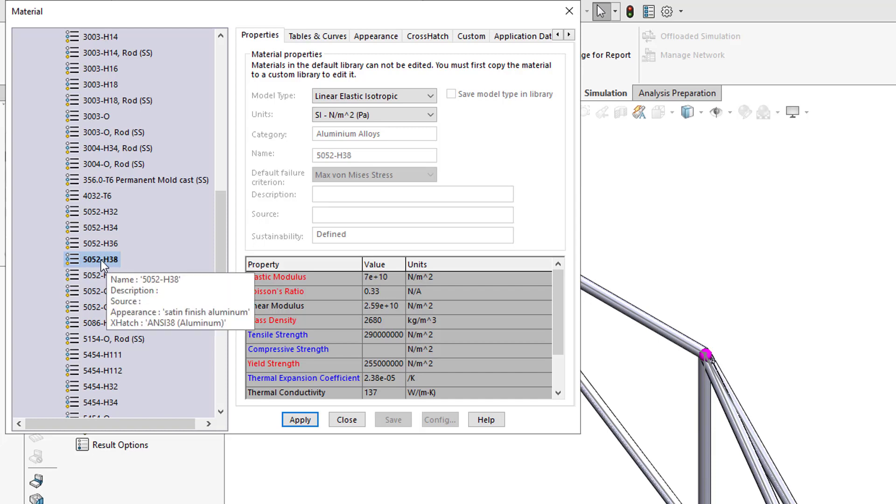
pyautogui.click(306, 421)
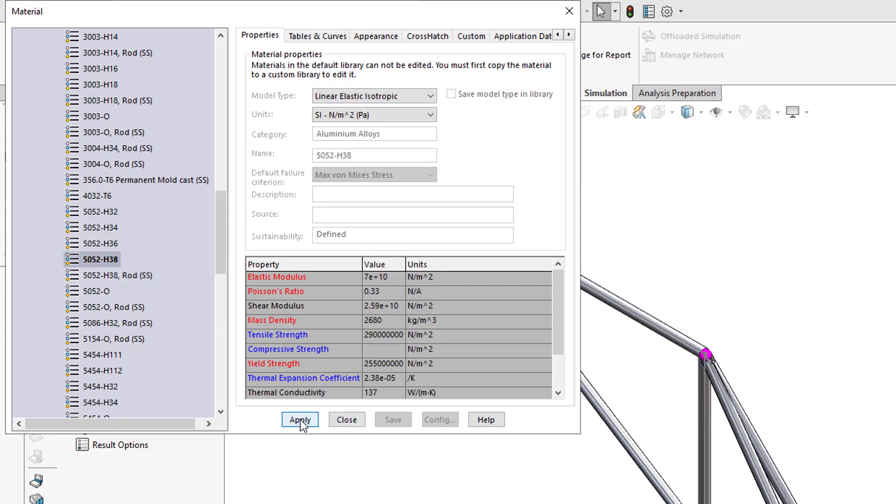
pyautogui.click(360, 419)
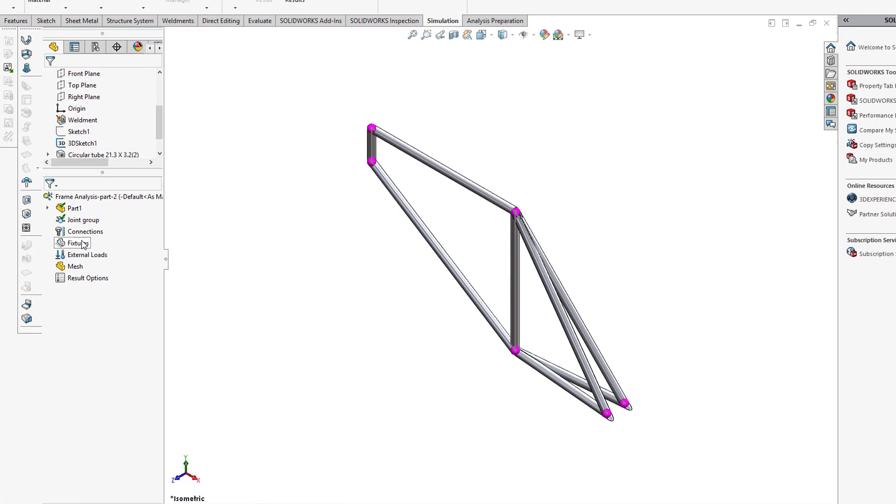
# - Add a fixed geometry fixture on the two rear stay end joints and both end joints of the short vertical tube
pyautogui.rightClick(83, 243)
pyautogui.click(132, 252)
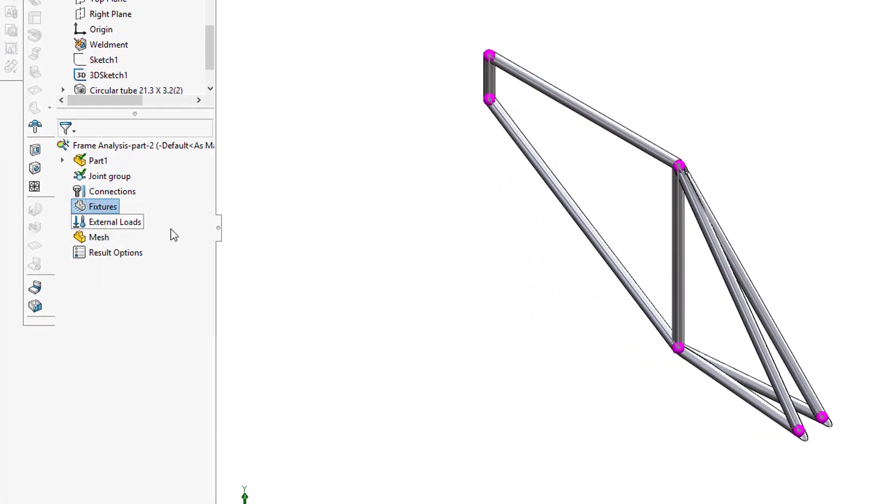
pyautogui.rightClick(107, 206)
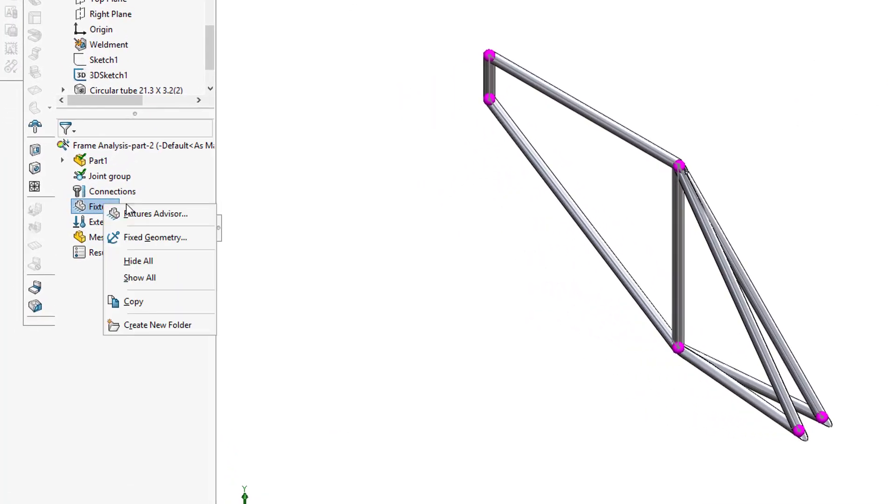
pyautogui.click(151, 234)
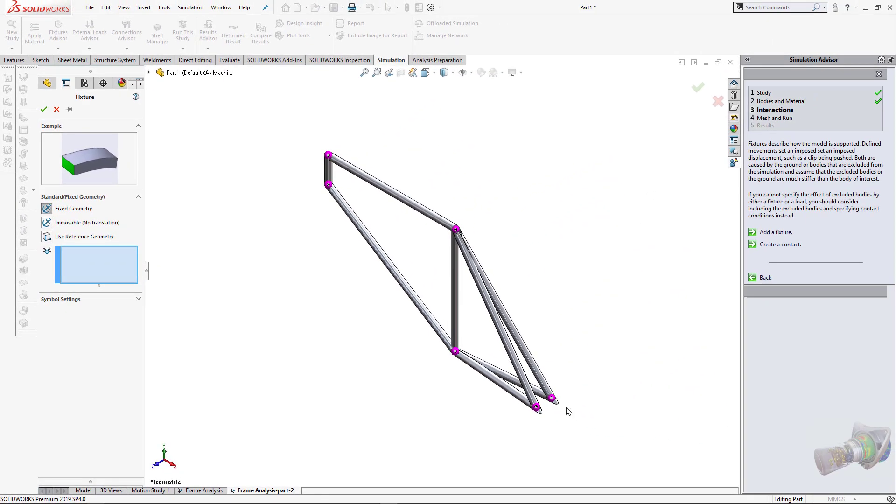
pyautogui.click(552, 398)
pyautogui.click(536, 408)
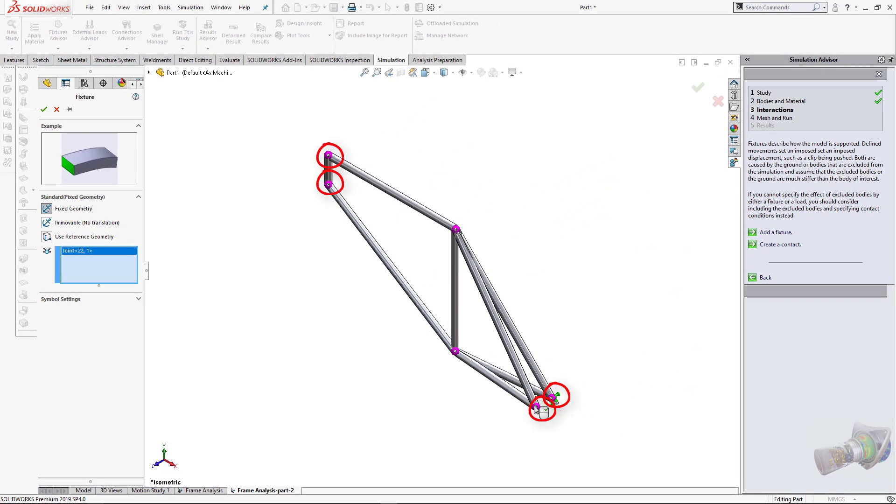
pyautogui.click(329, 155)
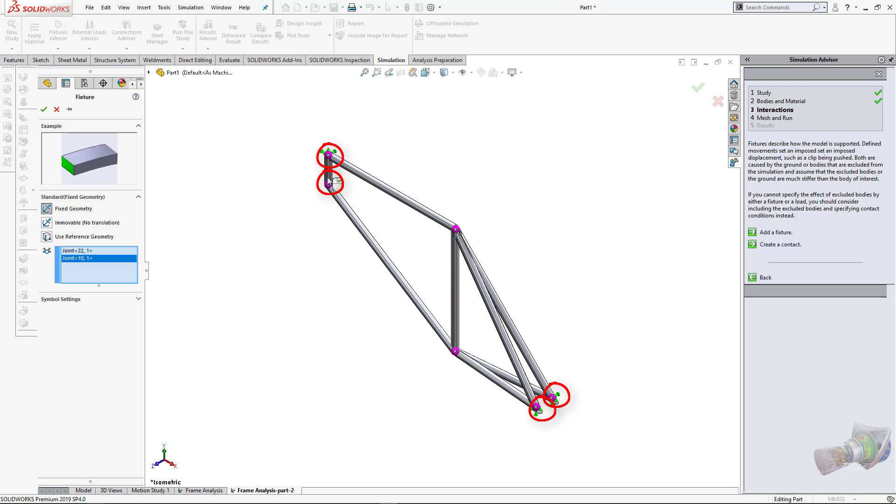
pyautogui.click(328, 184)
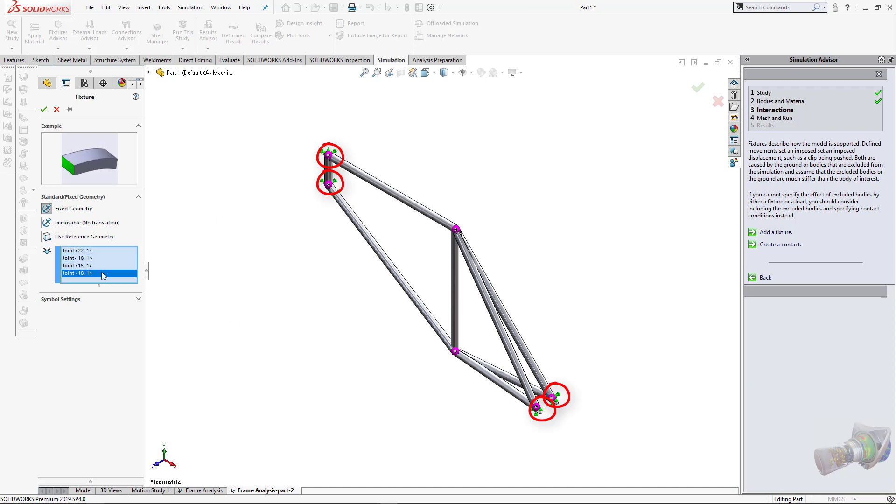
# - Set the fixture symbol size to 180 and finish the fixture
pyautogui.click(139, 299)
pyautogui.click(134, 323)
pyautogui.click(134, 322)
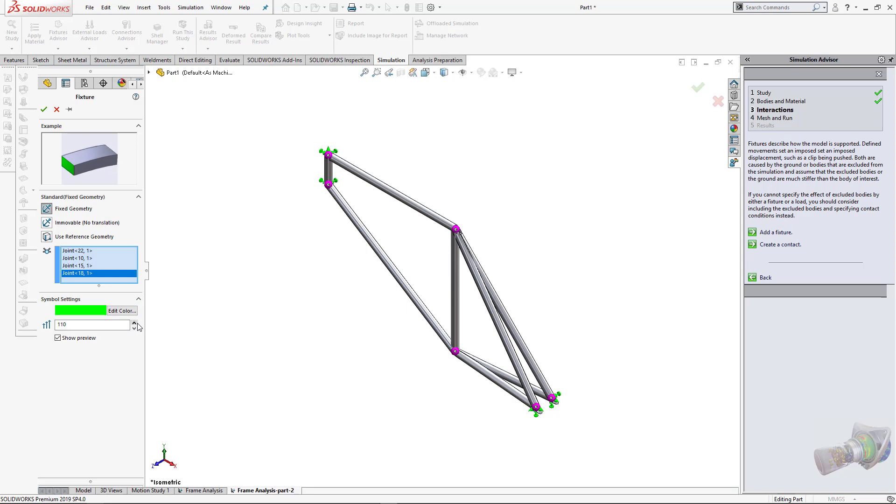
pyautogui.click(134, 323)
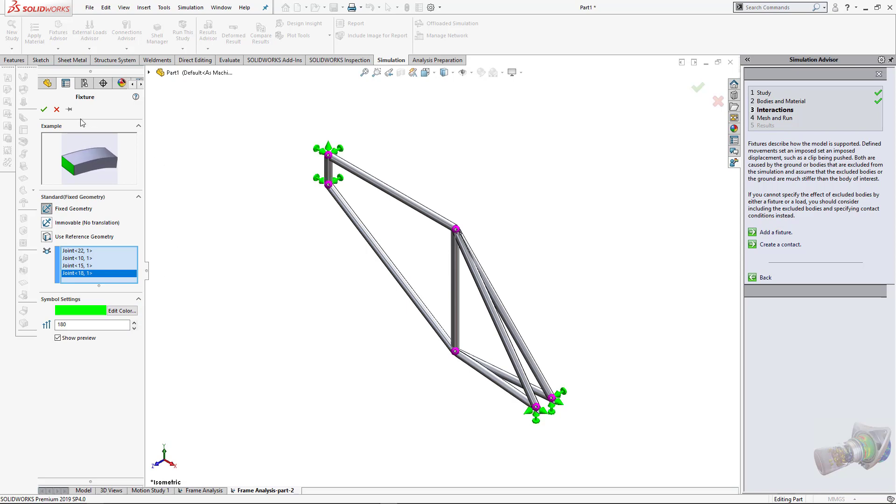
pyautogui.click(44, 110)
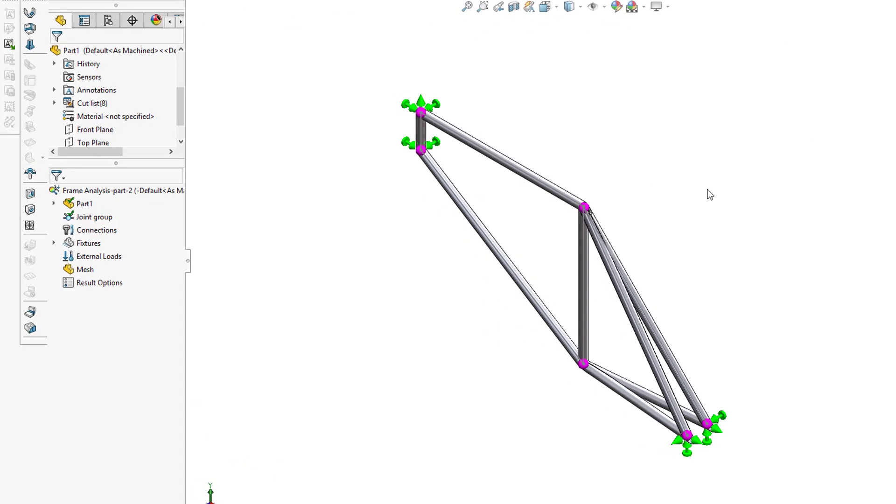
# - Start a force load with the sketch line of the short vertical tube as its direction reference
pyautogui.rightClick(100, 250)
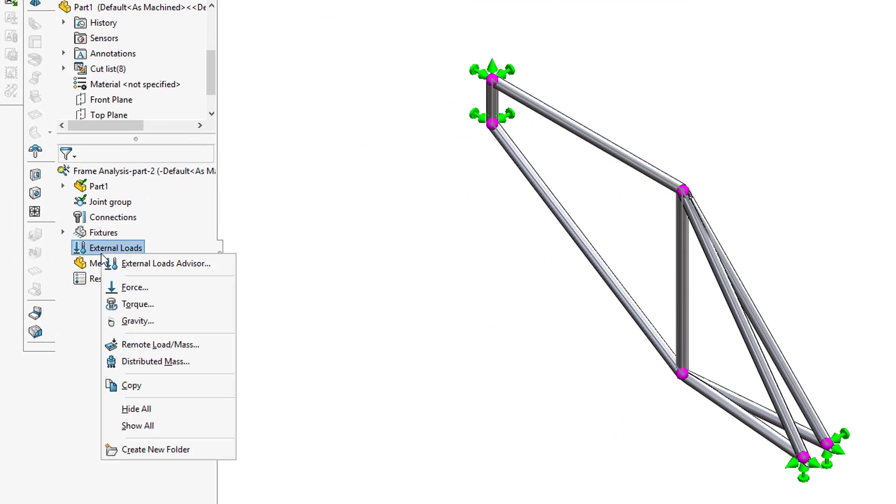
pyautogui.click(133, 287)
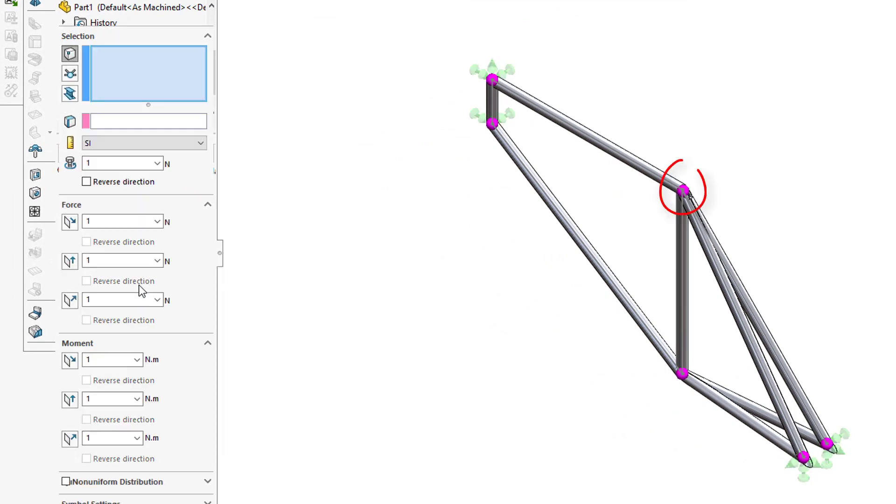
pyautogui.click(97, 122)
pyautogui.click(491, 105)
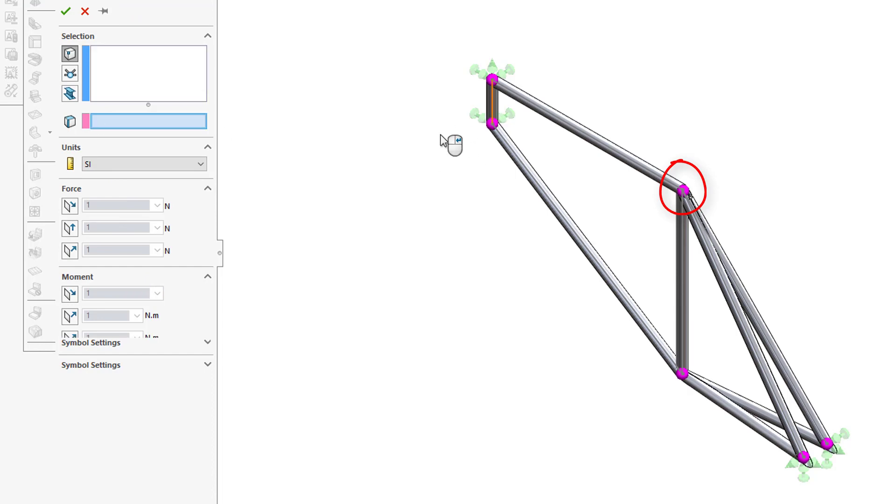
pyautogui.click(71, 208)
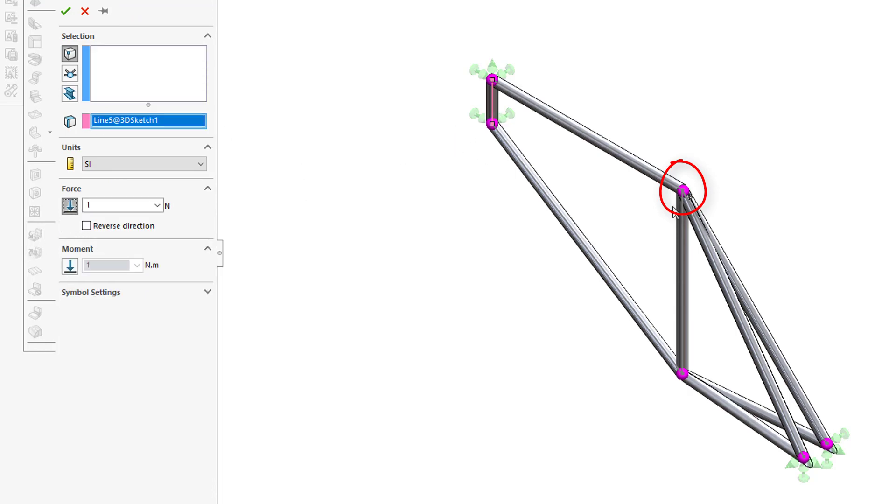
# - Apply a force of 150*9.81 N to the upper joint of the long vertical tube, directed along that tube's sketch line
pyautogui.click(110, 93)
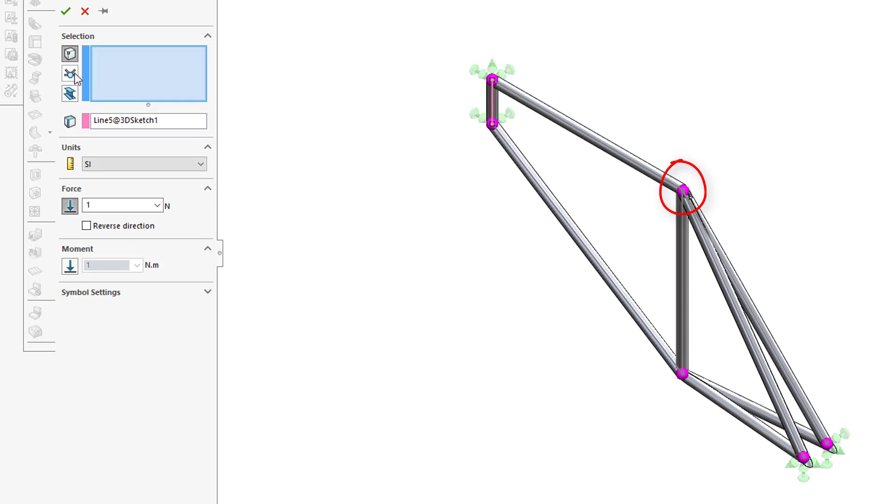
pyautogui.click(70, 73)
pyautogui.click(684, 190)
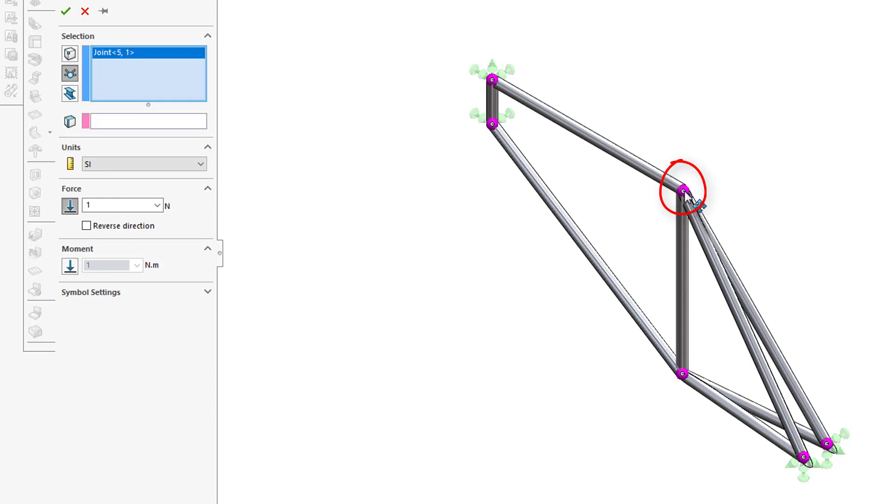
pyautogui.click(102, 121)
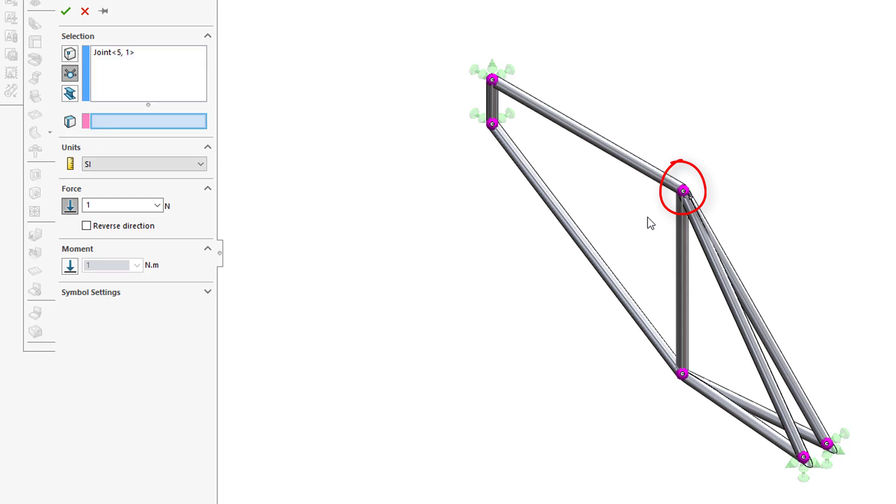
pyautogui.click(681, 222)
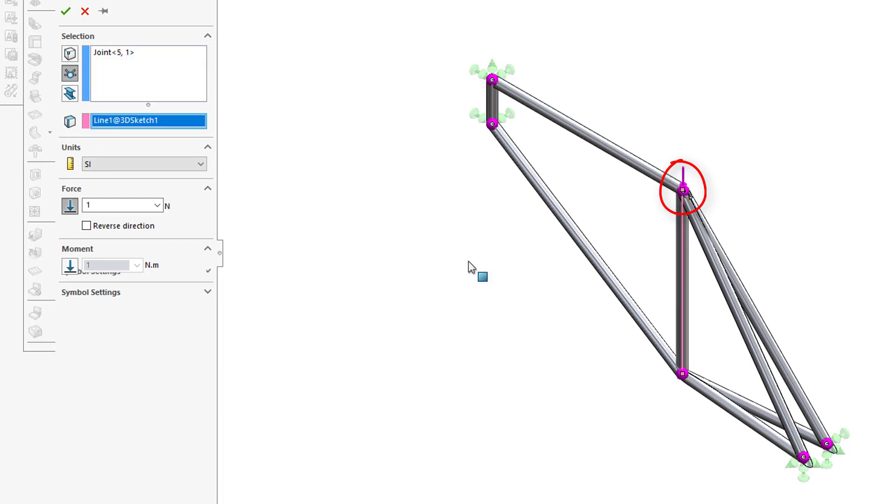
pyautogui.doubleClick(104, 205)
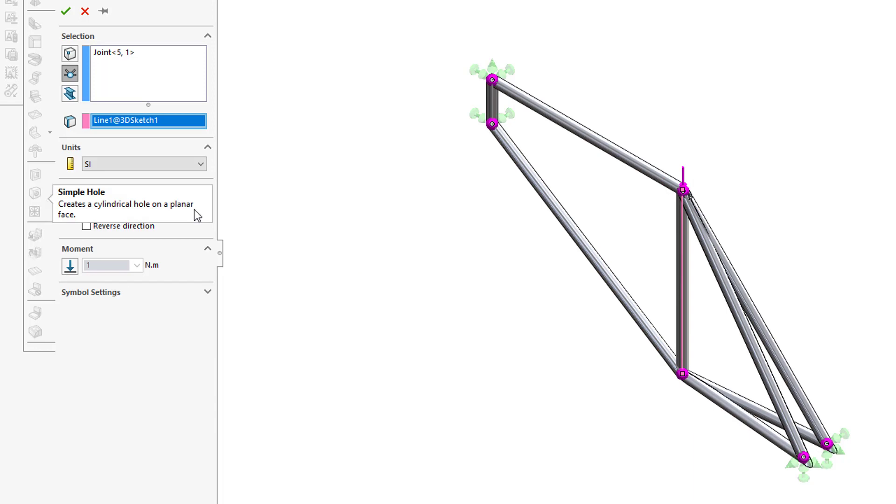
pyautogui.write('150*9.81')
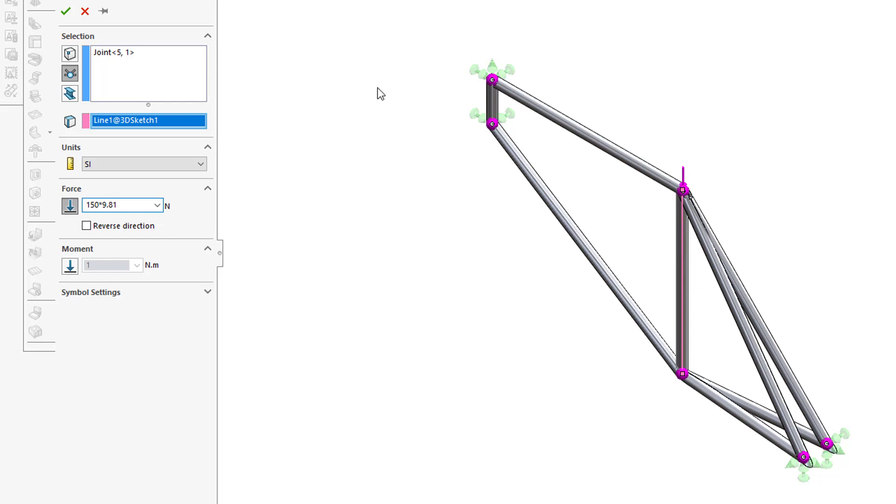
pyautogui.click(66, 11)
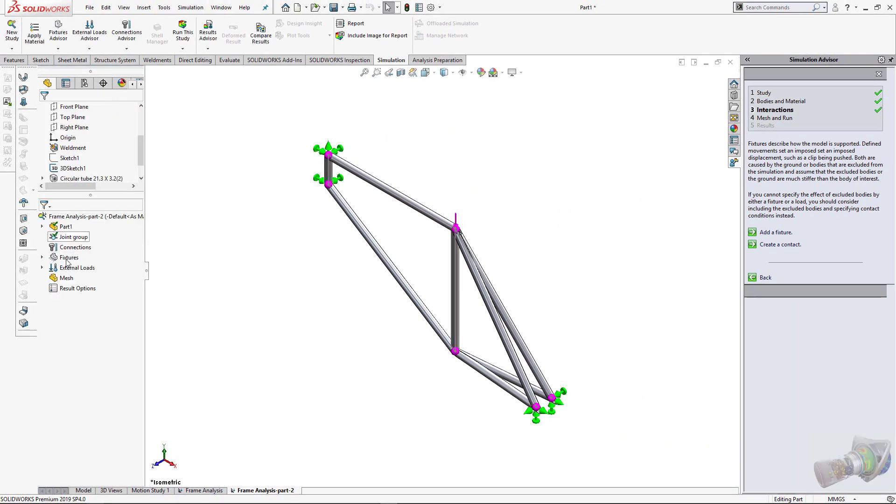
# - Set the symbol size of the force on the upper joint of the long vertical tube to 300
pyautogui.rightClick(68, 261)
pyautogui.click(42, 257)
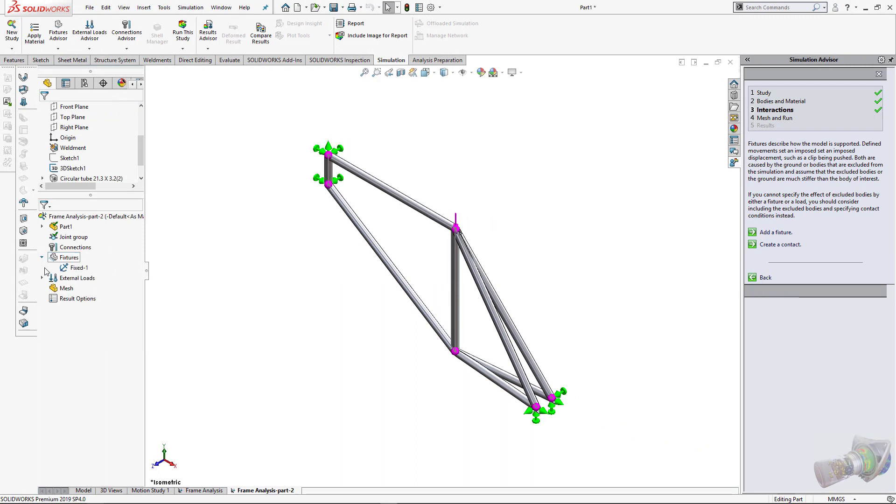
pyautogui.click(42, 277)
pyautogui.click(79, 288)
pyautogui.rightClick(83, 289)
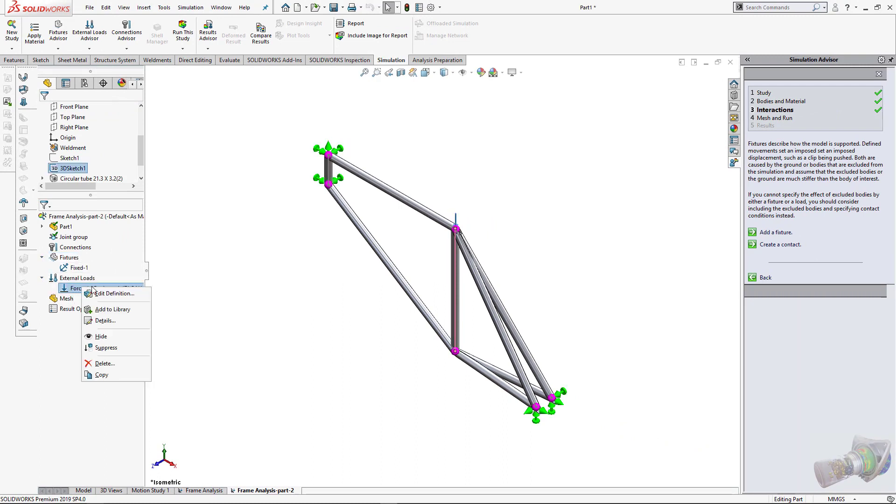
pyautogui.click(111, 300)
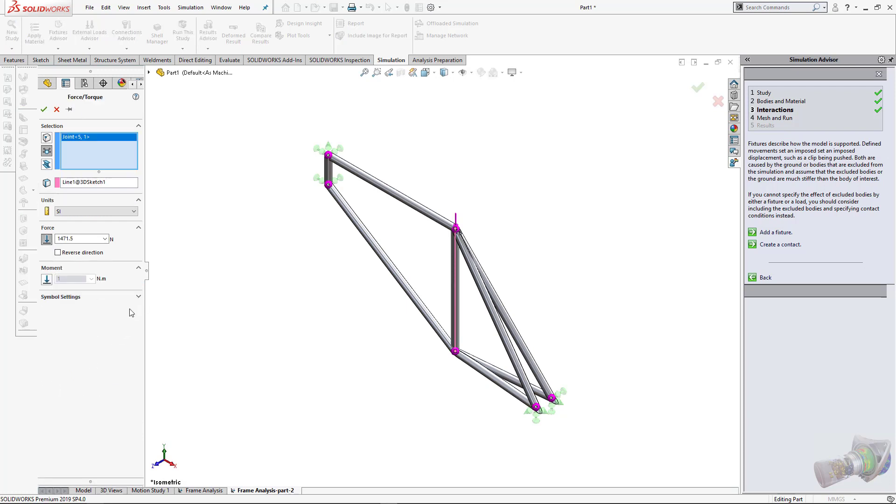
pyautogui.click(138, 297)
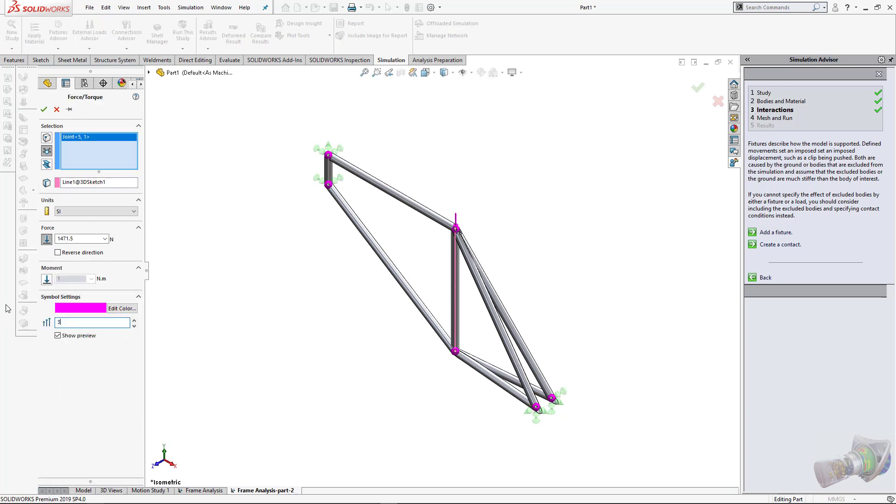
pyautogui.write('300')
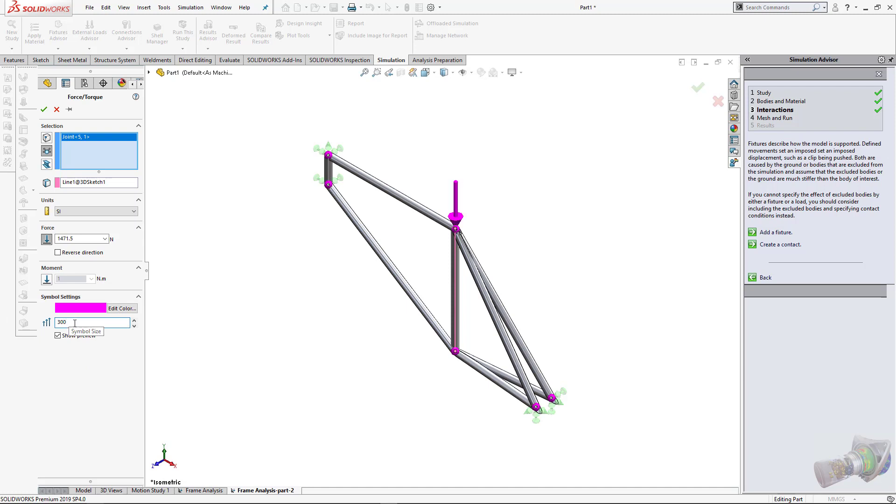
pyautogui.click(43, 109)
pyautogui.press('f')
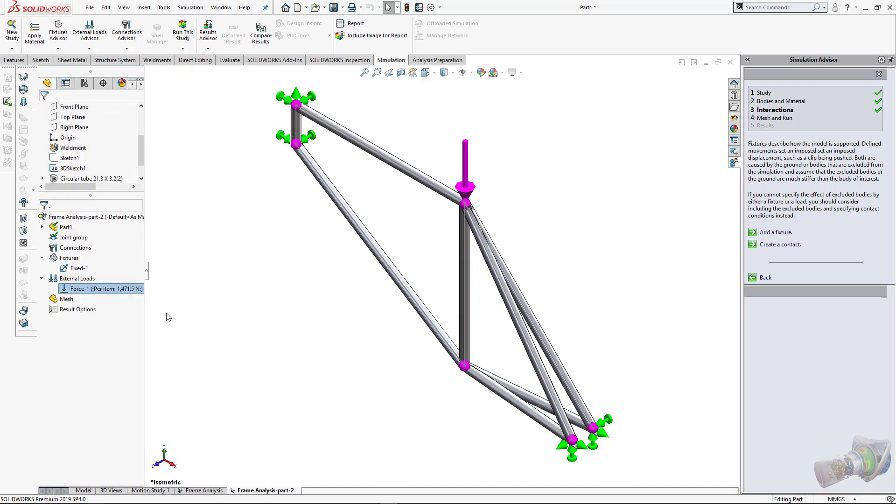
# - Mesh the frame and run the static study, bringing up the resultant displacement plot
pyautogui.rightClick(66, 299)
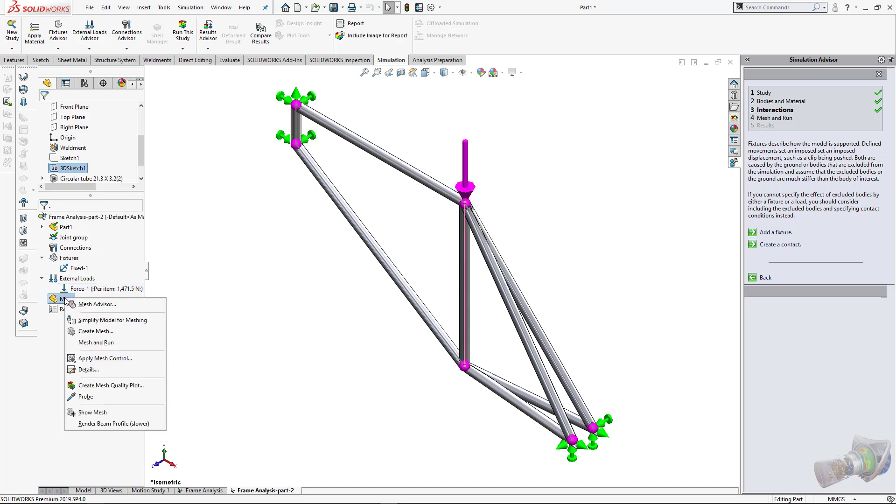
pyautogui.click(94, 342)
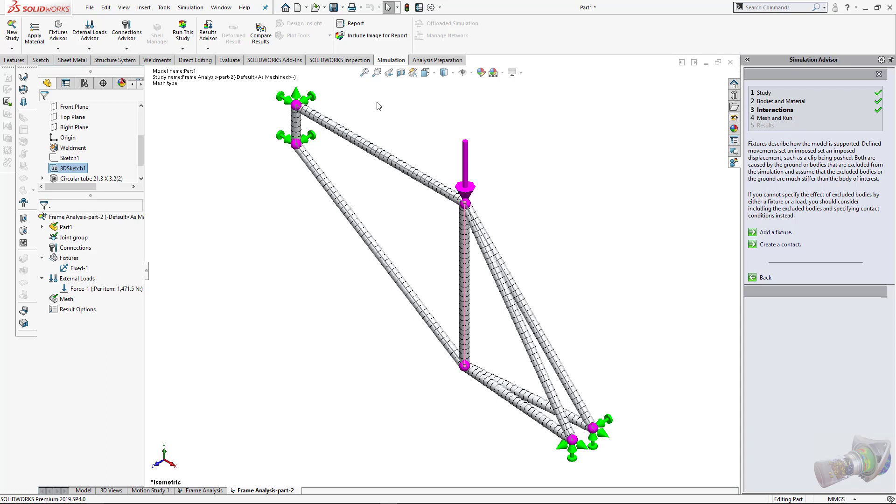
pyautogui.click(189, 43)
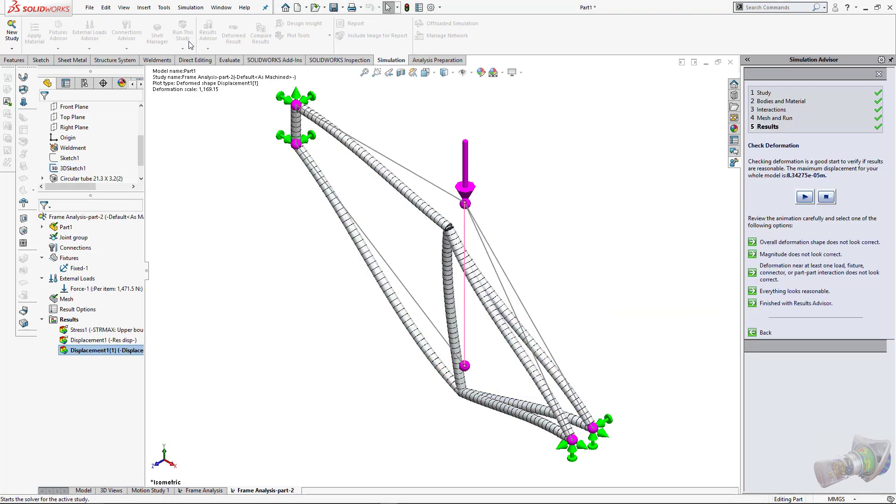
pyautogui.doubleClick(110, 340)
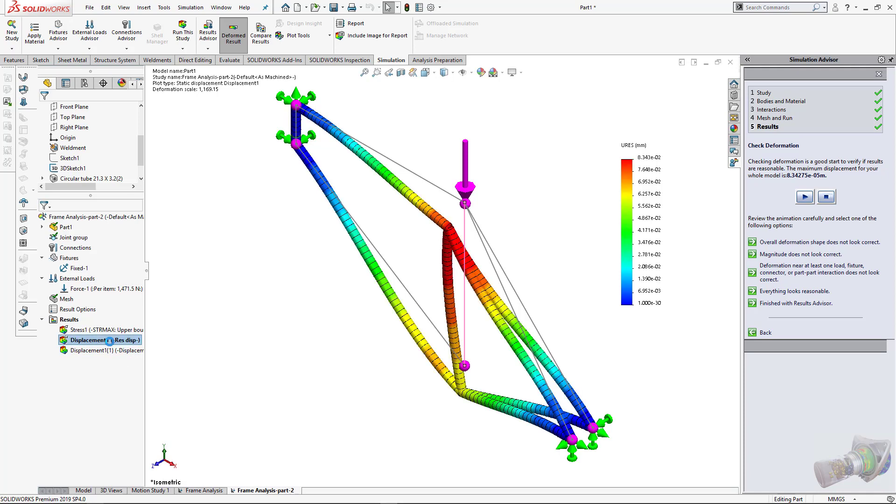
# - Show the upper bound axial and bending stress plot and set its legend numbers to floating format
pyautogui.doubleClick(86, 330)
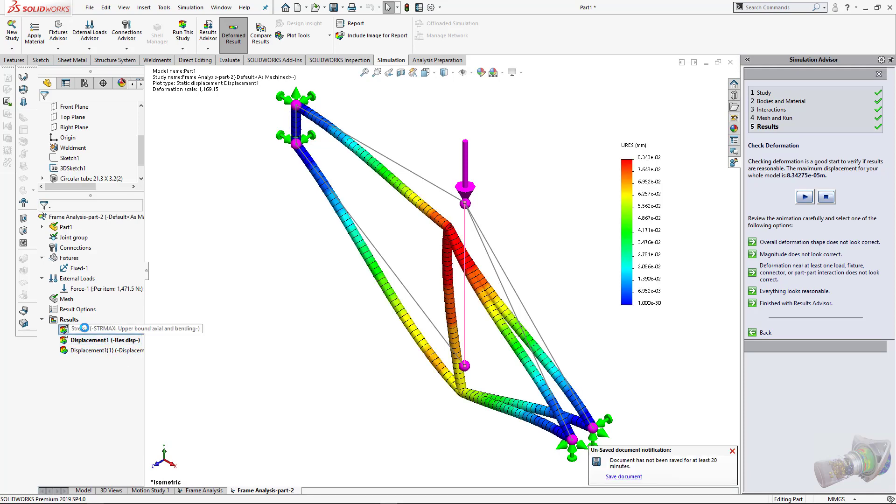
pyautogui.doubleClick(660, 181)
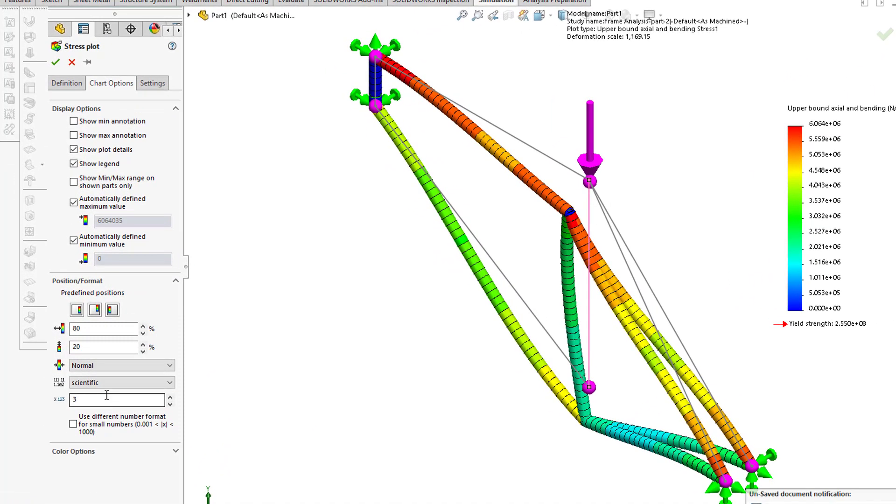
pyautogui.click(82, 362)
pyautogui.click(93, 398)
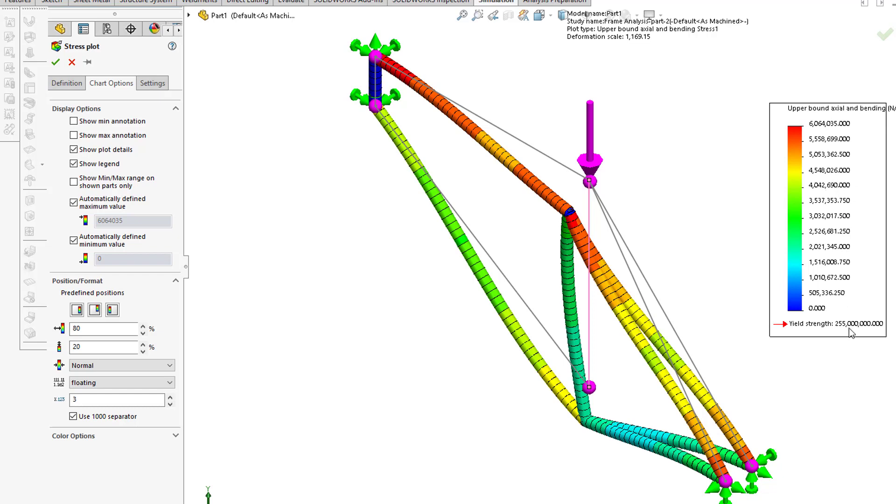
# - Set the stress plot's units to N/mm^2 (MPa) and its deformed shape to true scale
pyautogui.click(63, 82)
pyautogui.click(102, 136)
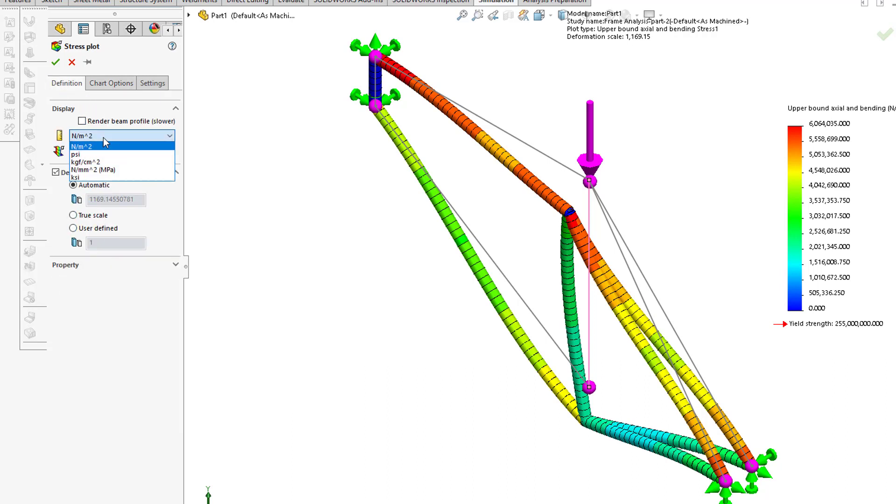
pyautogui.click(99, 169)
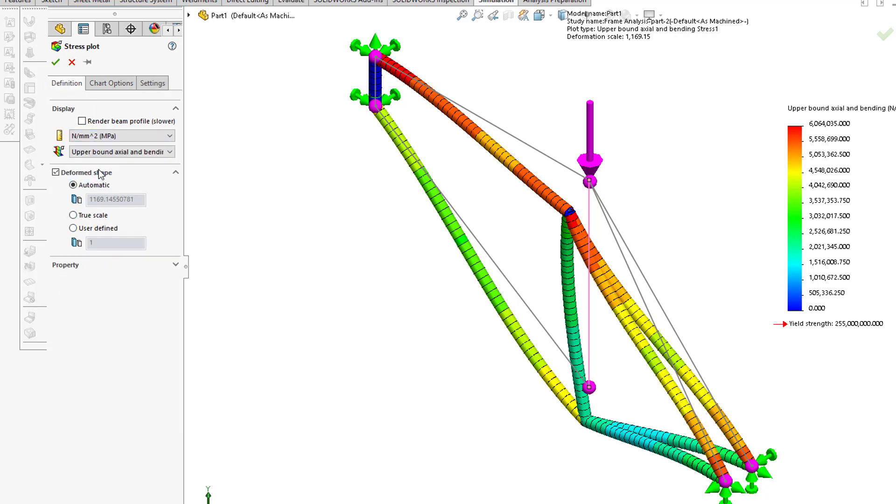
pyautogui.click(73, 215)
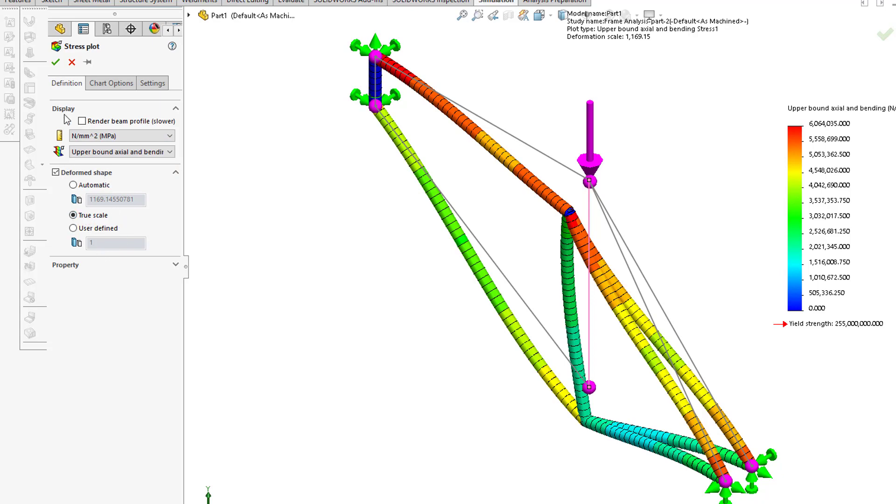
pyautogui.click(55, 63)
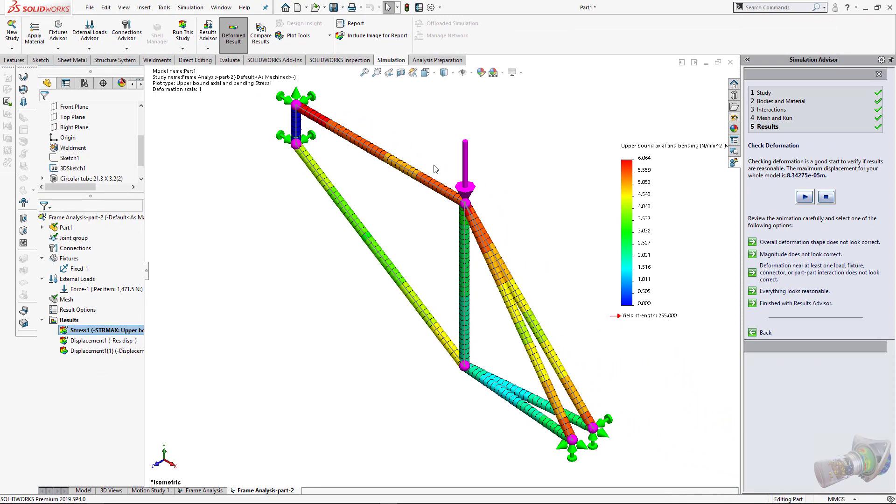
# - Show the resultant displacement plot and set its legend numbers to floating format
pyautogui.scroll(-2, 467, 140)
pyautogui.doubleClick(110, 341)
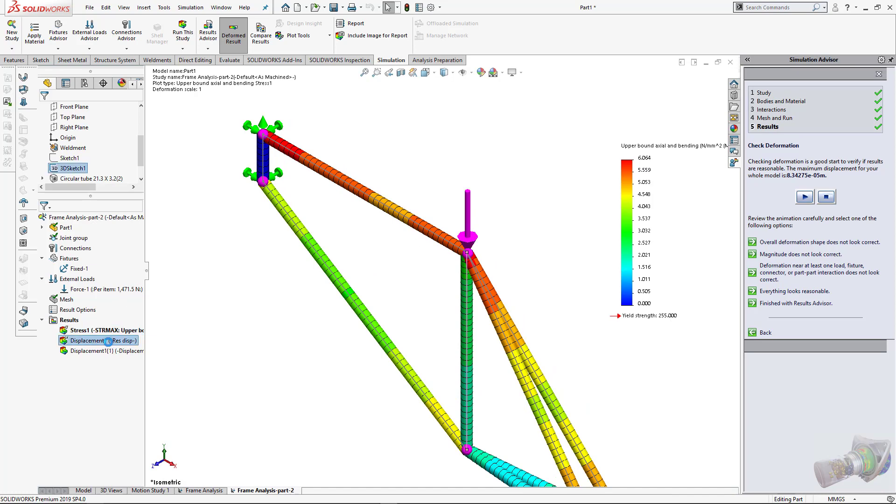
pyautogui.scroll(3, 442, 257)
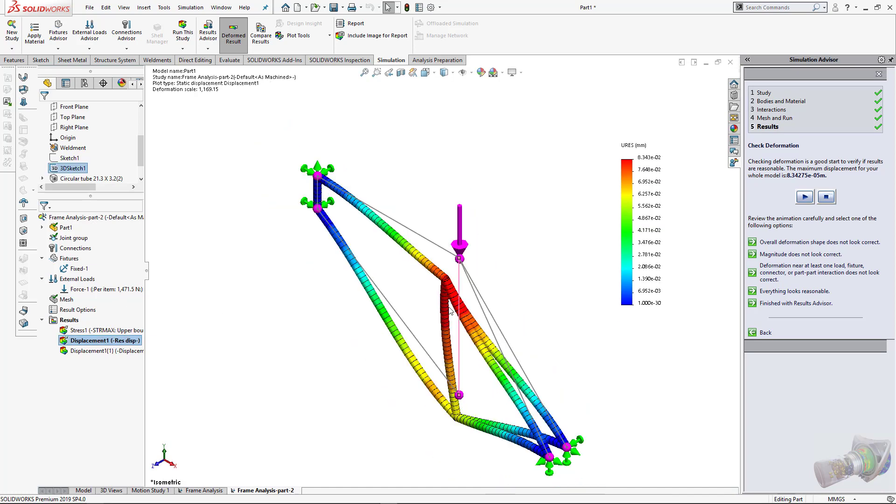
pyautogui.doubleClick(650, 211)
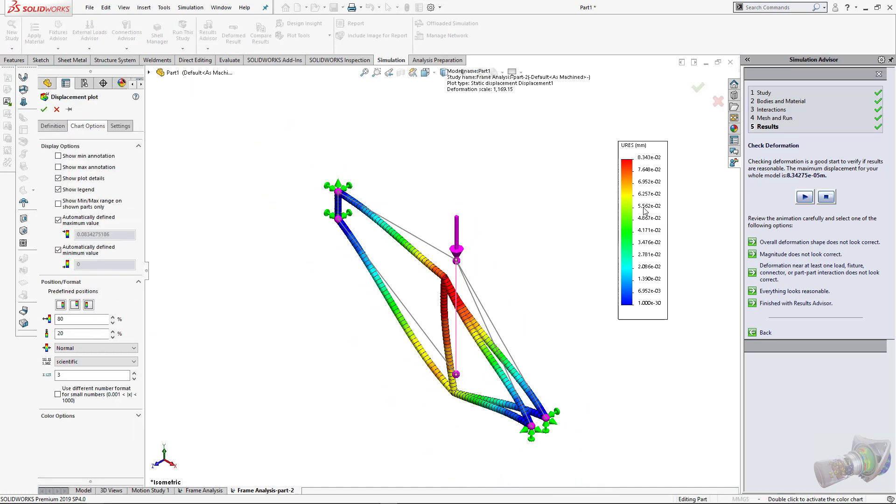
pyautogui.click(105, 362)
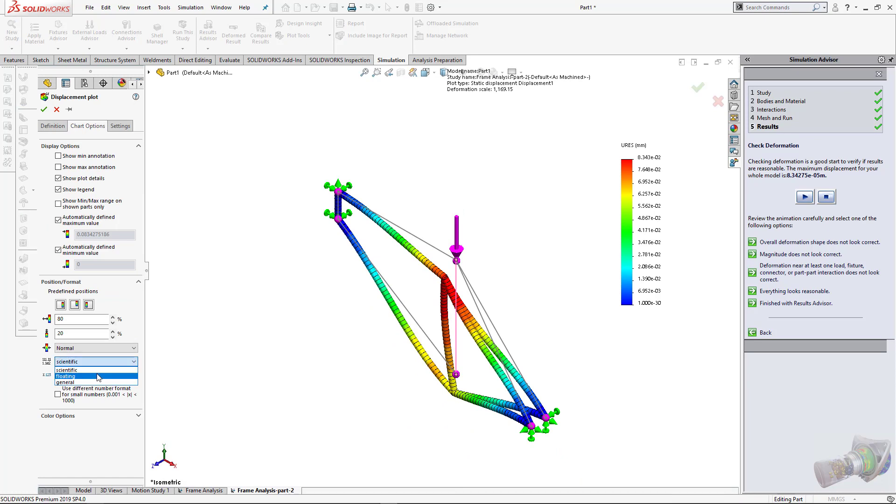
pyautogui.click(99, 376)
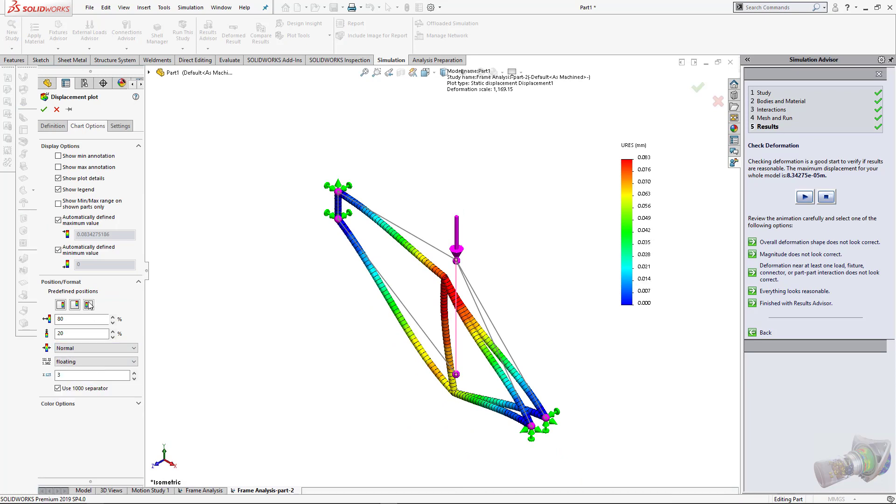
# - Set the deformed shape of the displacement plot to true scale and accept the plot settings
pyautogui.click(53, 126)
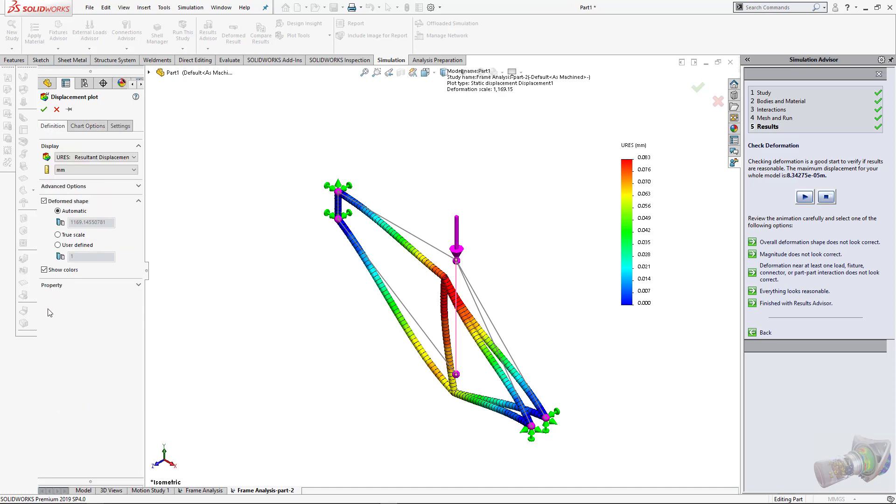
pyautogui.click(66, 236)
pyautogui.click(44, 109)
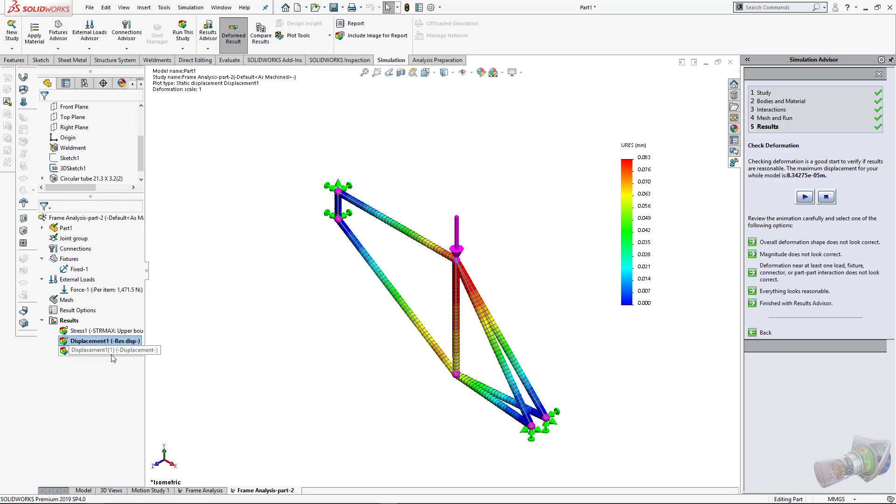
# - Play the animation of the resultant displacement plot and close it
pyautogui.scroll(-2, 464, 361)
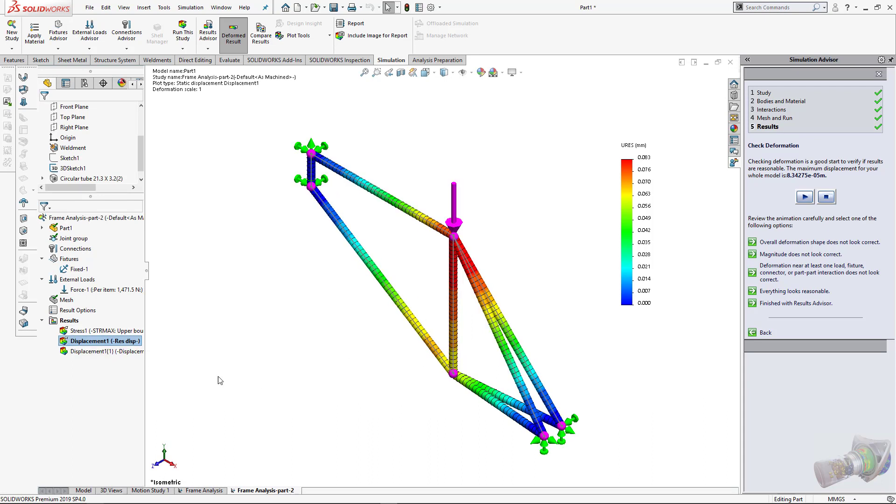
pyautogui.rightClick(79, 341)
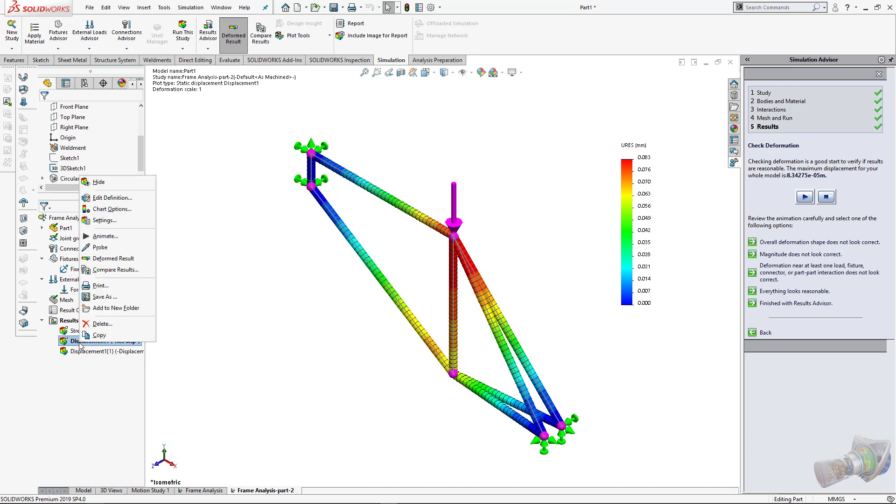
pyautogui.click(115, 234)
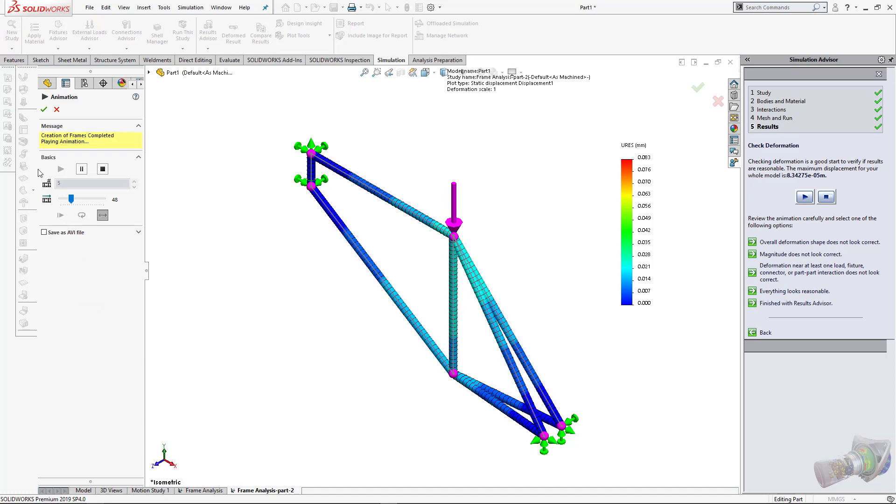
pyautogui.click(43, 109)
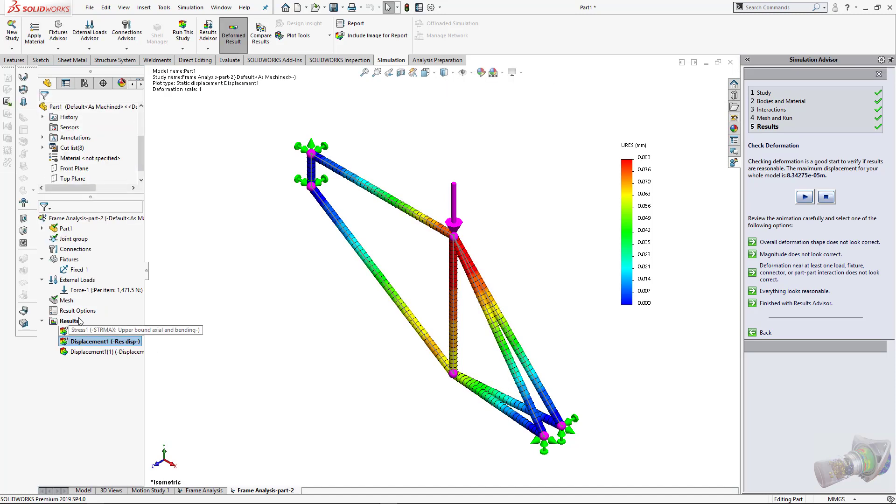
# - Set the force on the upper joint of the long vertical tube to 5000 N and rerun the study
pyautogui.click(73, 290)
pyautogui.rightClick(73, 290)
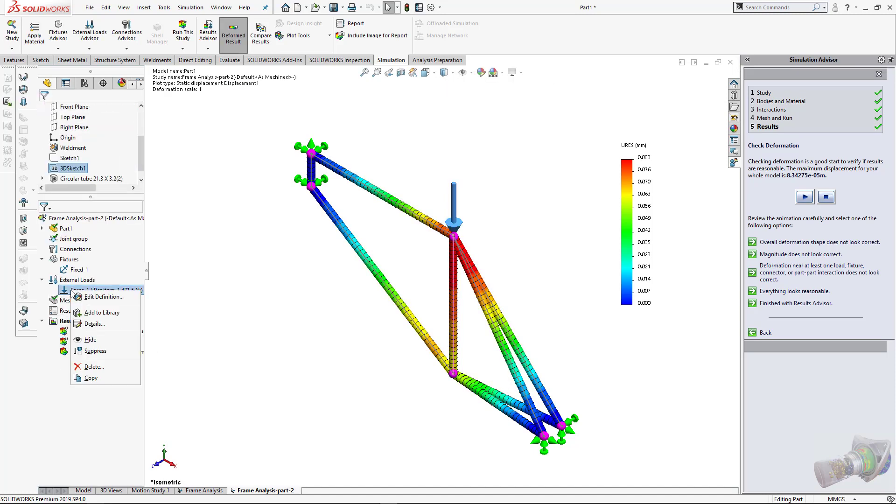
pyautogui.click(111, 296)
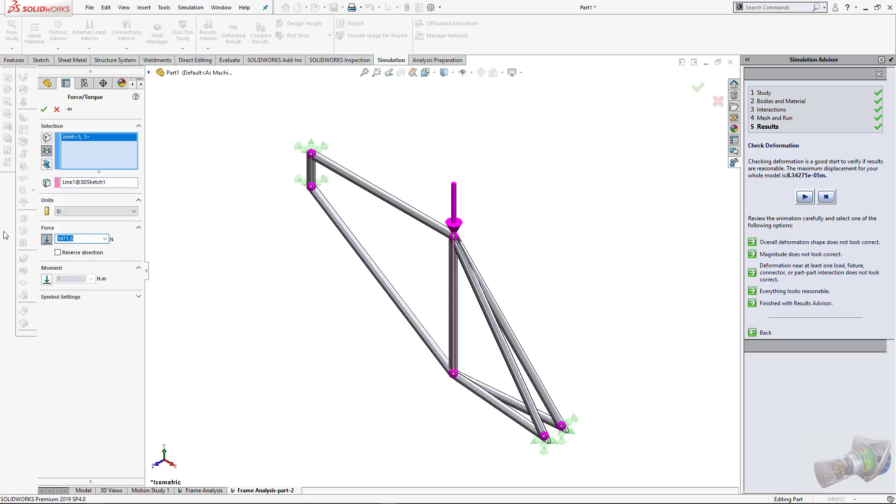
pyautogui.write('5000')
pyautogui.click(43, 110)
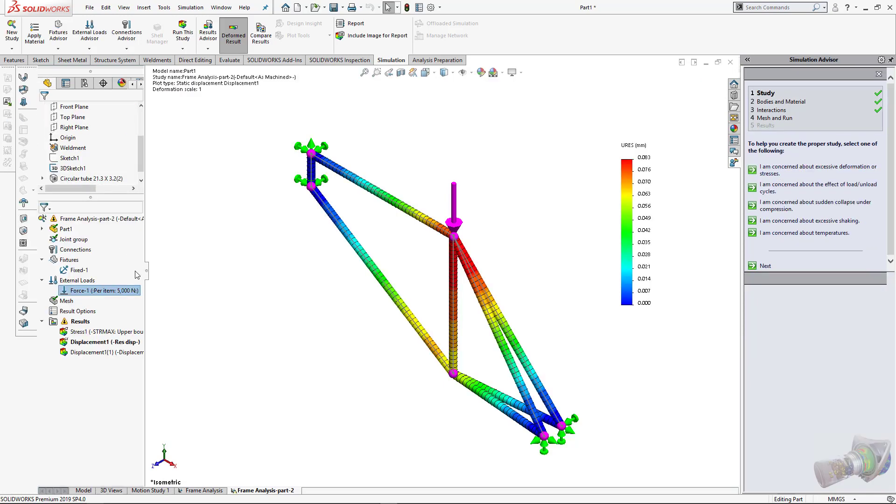
pyautogui.click(192, 31)
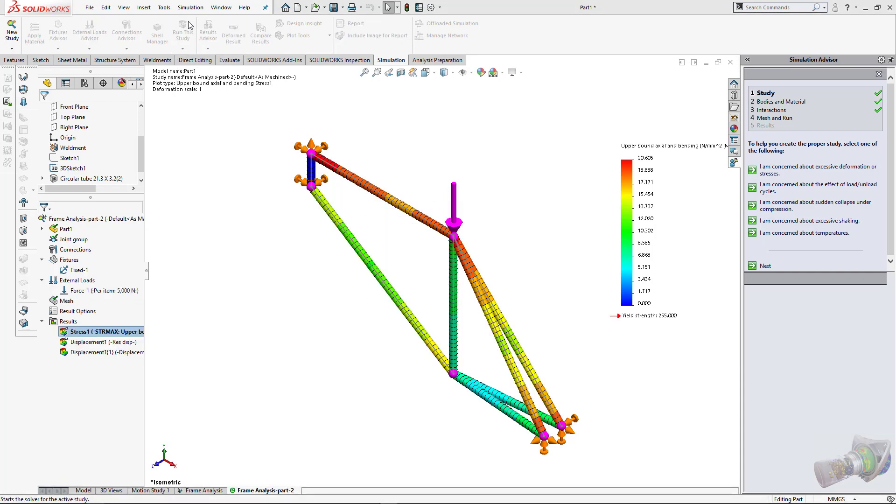
# - Review the stress plot, and show the resultant displacement plot with its legend moved closer to the frame
pyautogui.doubleClick(73, 332)
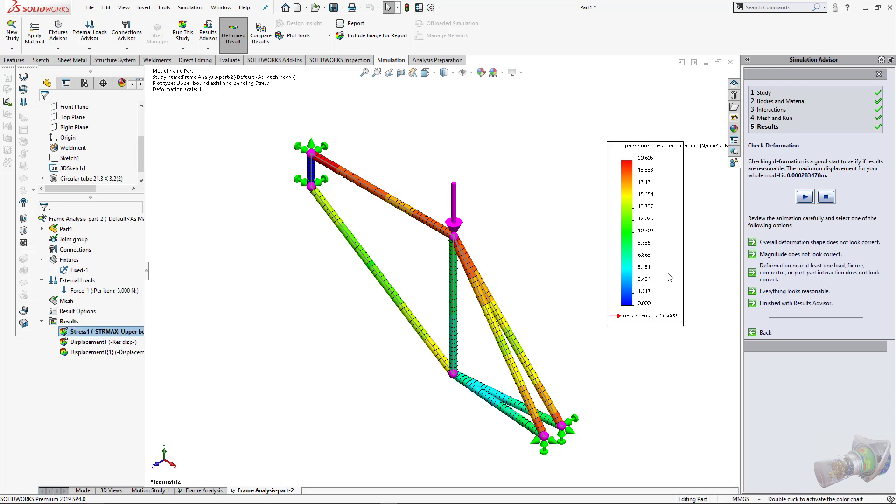
pyautogui.doubleClick(122, 342)
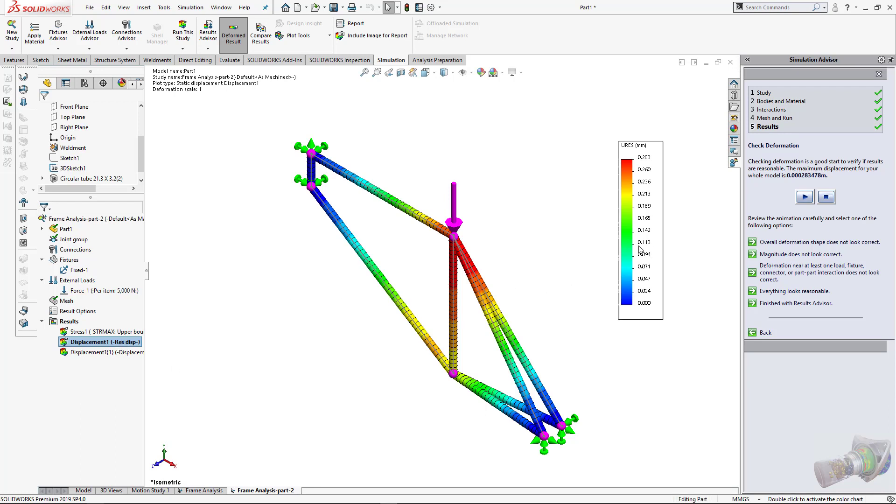
pyautogui.moveTo(605, 279); pyautogui.dragTo(591, 305)
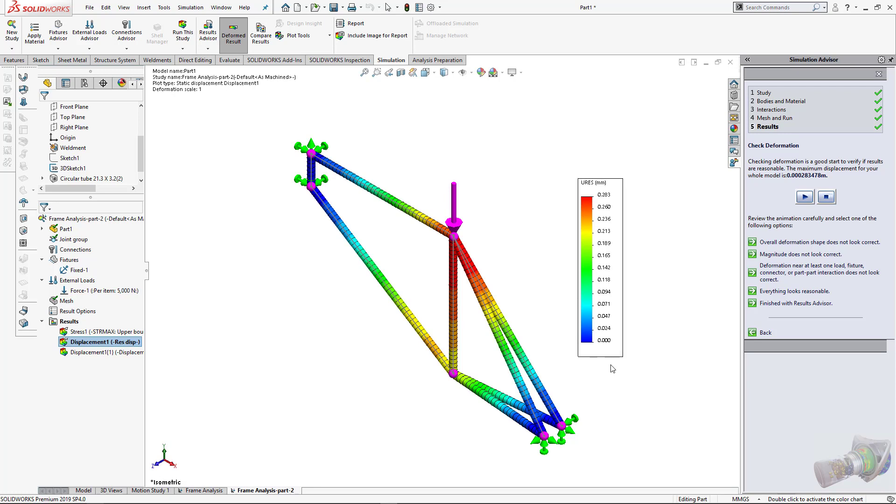
# - Reposition the displacement plot legend beside the rear tubes of the frame and deselect it
pyautogui.moveTo(645, 407); pyautogui.dragTo(592, 280)
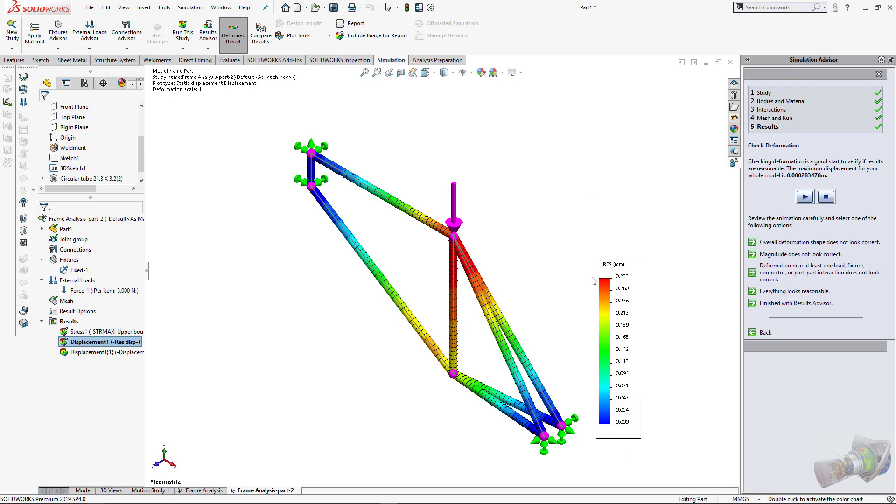
pyautogui.click(601, 252)
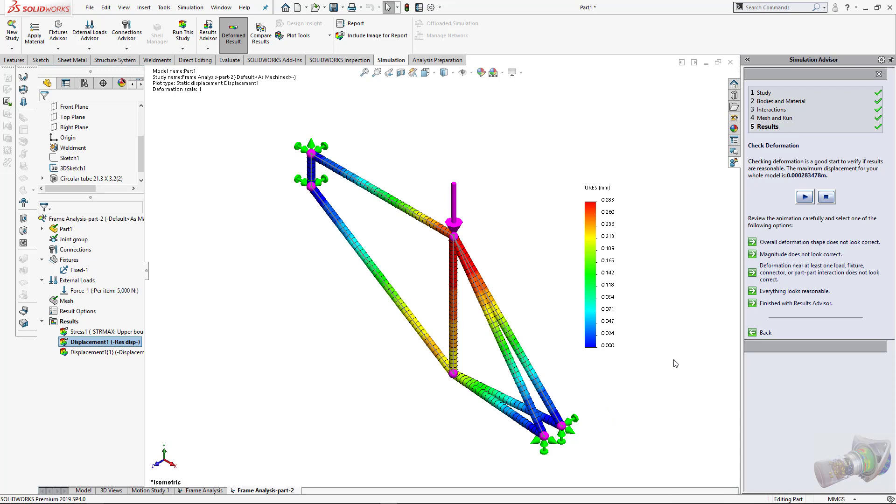
pyautogui.click(70, 496)
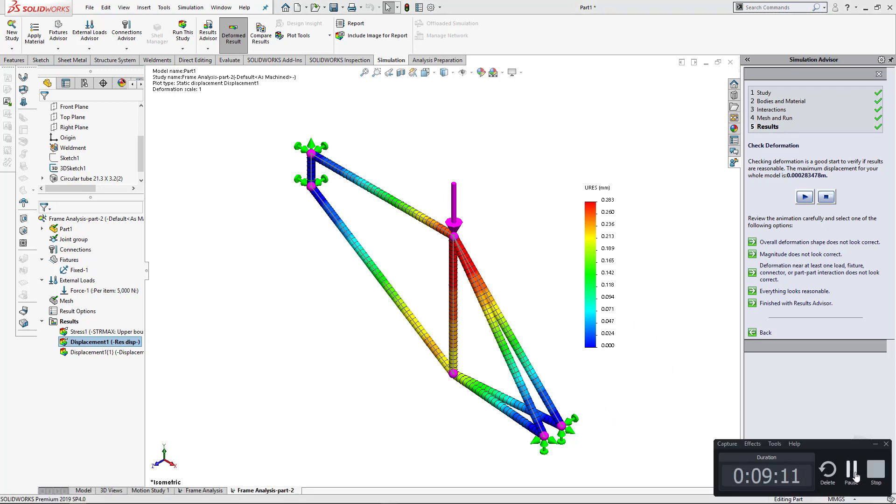
pyautogui.click(852, 471)
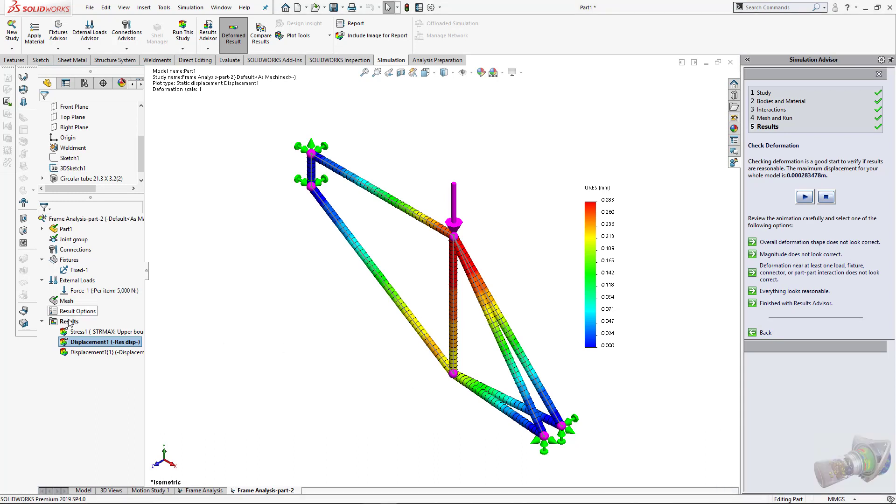
# - Define an Automatic factor of safety plot for all bodies with multiplication factor 0.6, showing areas below factor of safety 1
pyautogui.click(69, 321)
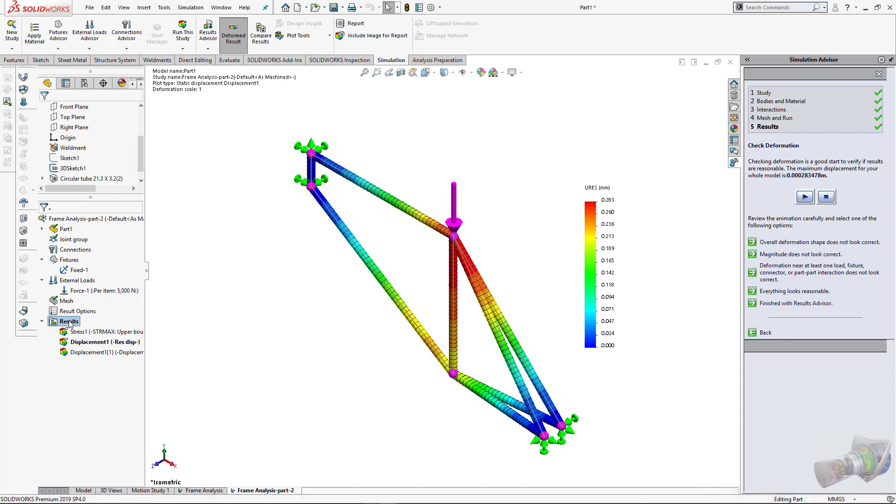
pyautogui.rightClick(69, 322)
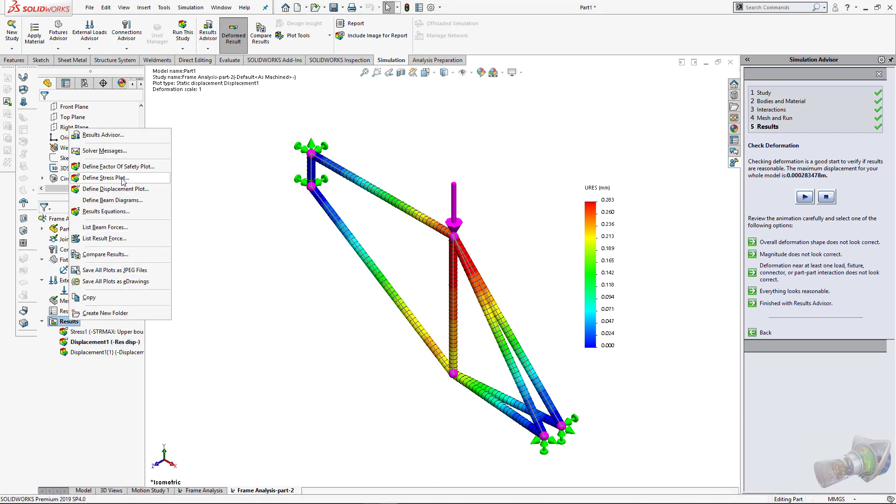
pyautogui.click(133, 169)
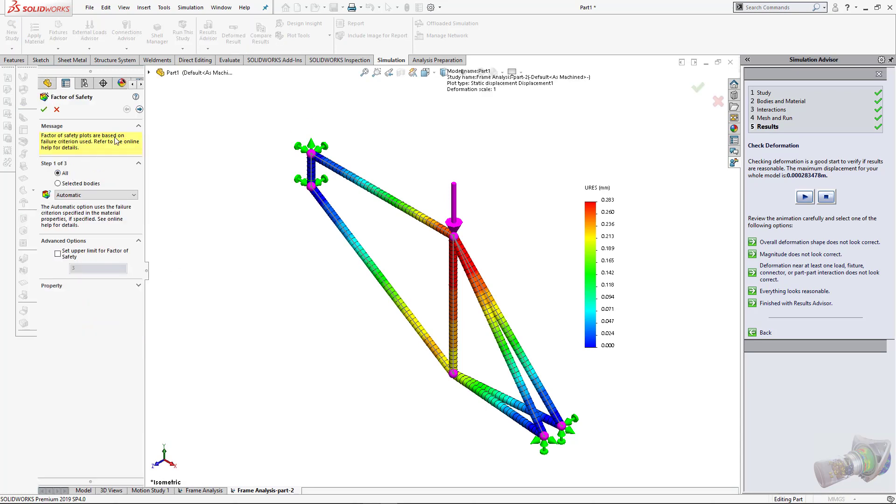
pyautogui.click(139, 109)
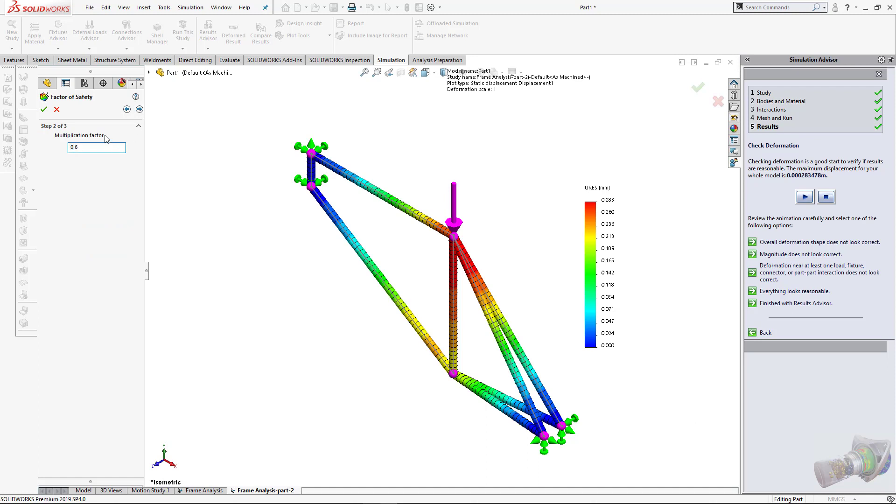
pyautogui.click(139, 109)
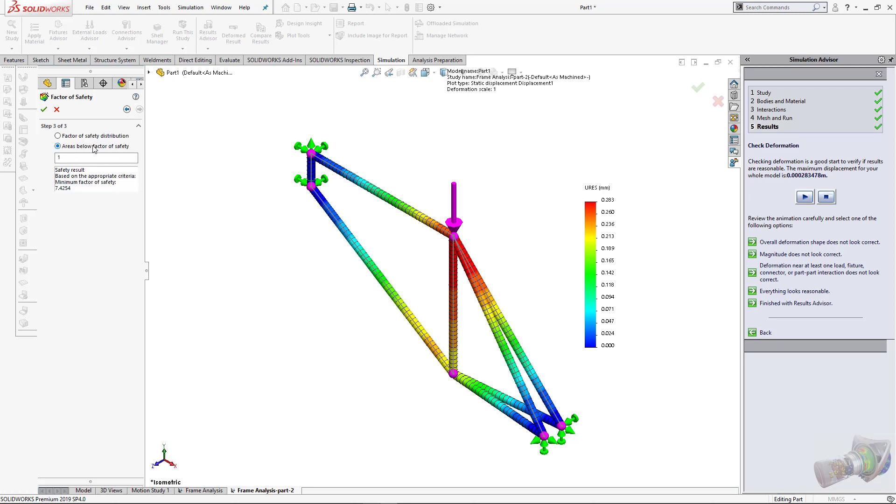
pyautogui.click(44, 110)
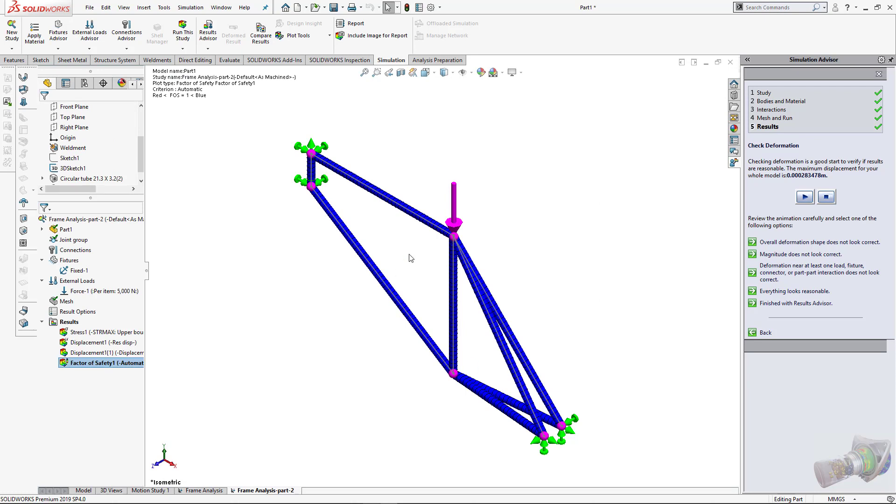
# - Edit the factor of safety plot to show the factor of safety distribution instead of areas below a limit
pyautogui.doubleClick(98, 363)
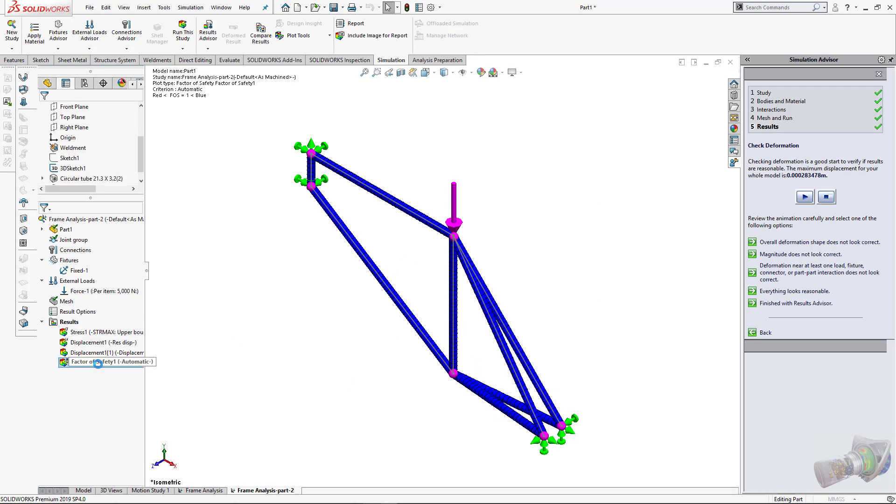
pyautogui.click(139, 110)
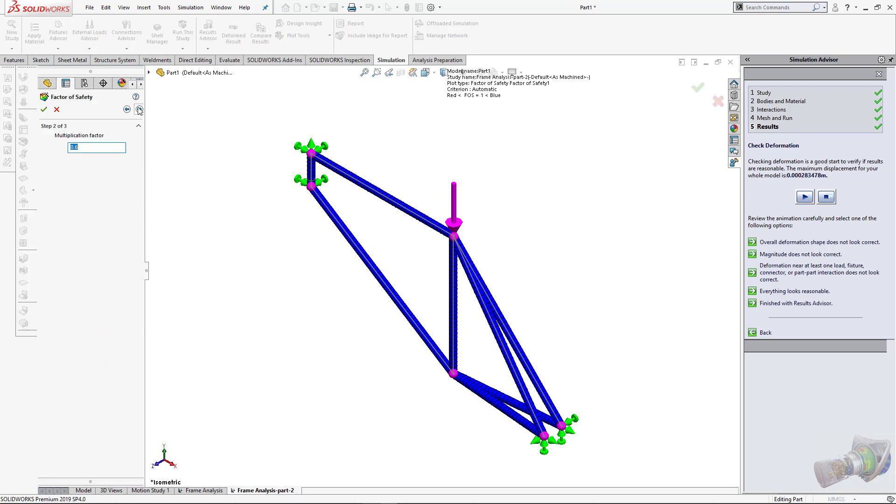
pyautogui.click(139, 110)
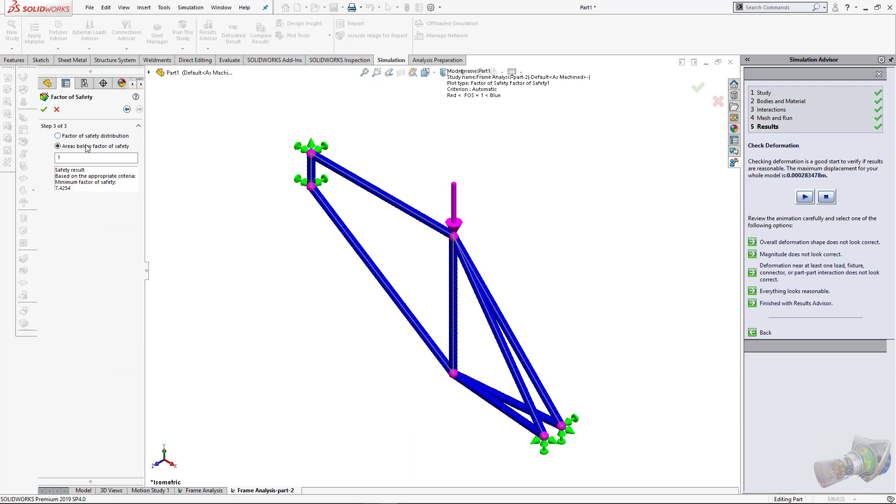
pyautogui.click(44, 109)
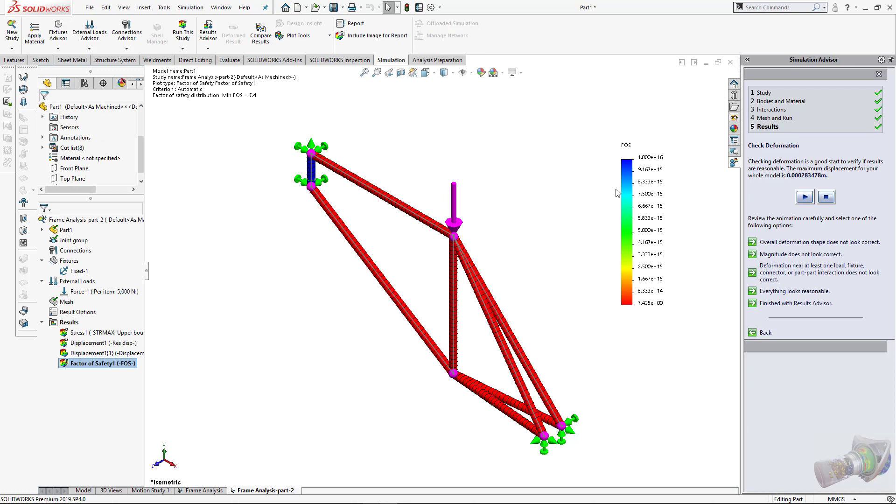
# - Show the minimum and maximum annotations on the factor of safety plot and set its number format to floating
pyautogui.doubleClick(630, 189)
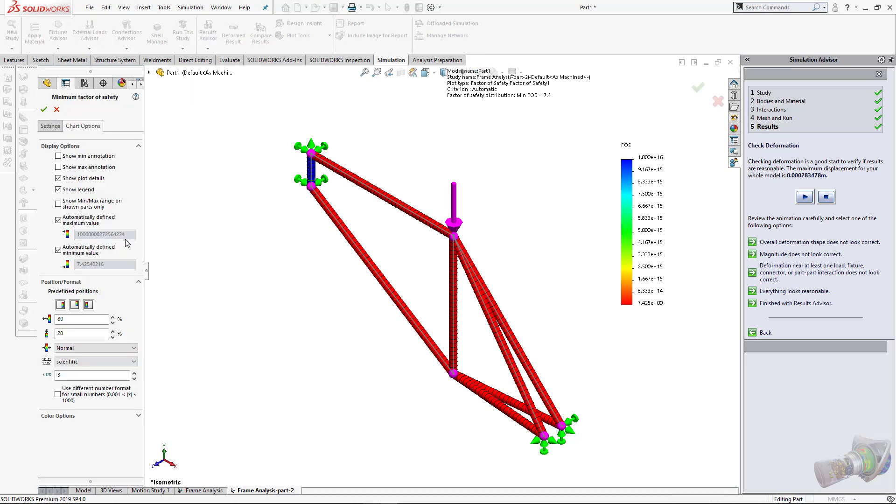
pyautogui.click(71, 169)
pyautogui.click(58, 156)
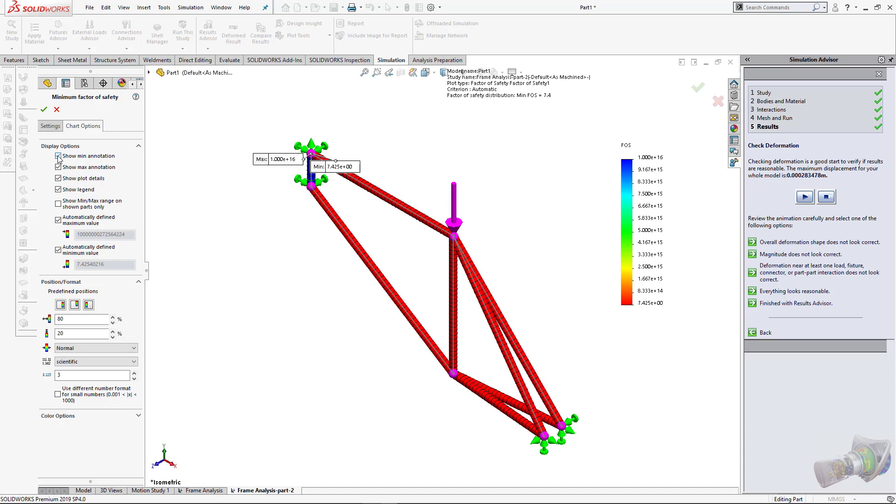
pyautogui.click(75, 362)
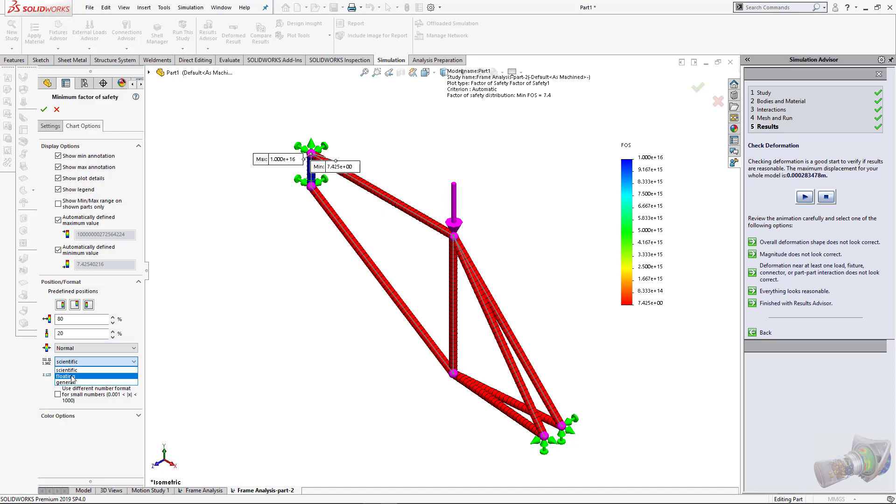
pyautogui.click(65, 376)
pyautogui.click(43, 110)
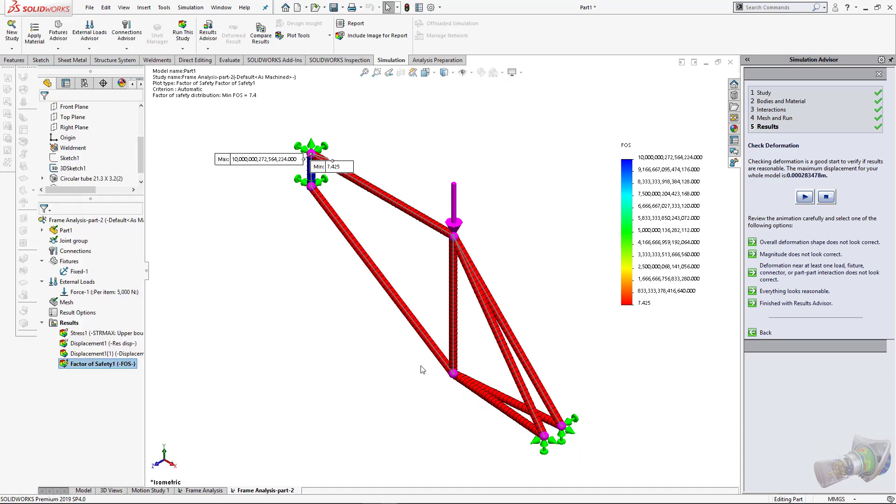
# - Inspect the annotated factor of safety values around the fixed head tube, and show the stress plot again
pyautogui.scroll(-5, 359, 216)
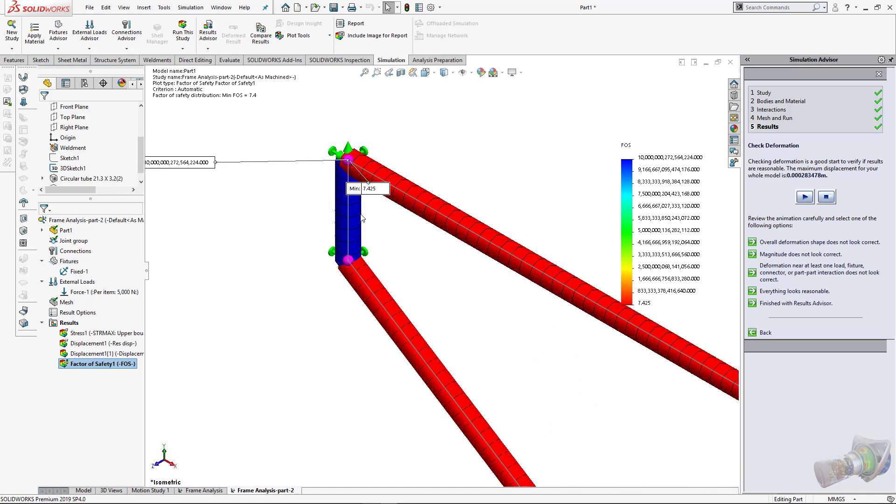
pyautogui.scroll(5, 363, 218)
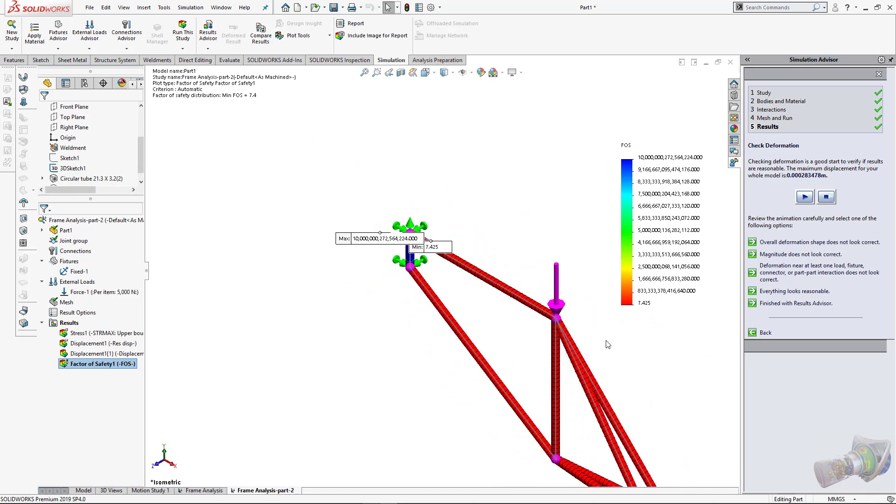
pyautogui.scroll(-2, 608, 344)
pyautogui.scroll(2, 581, 338)
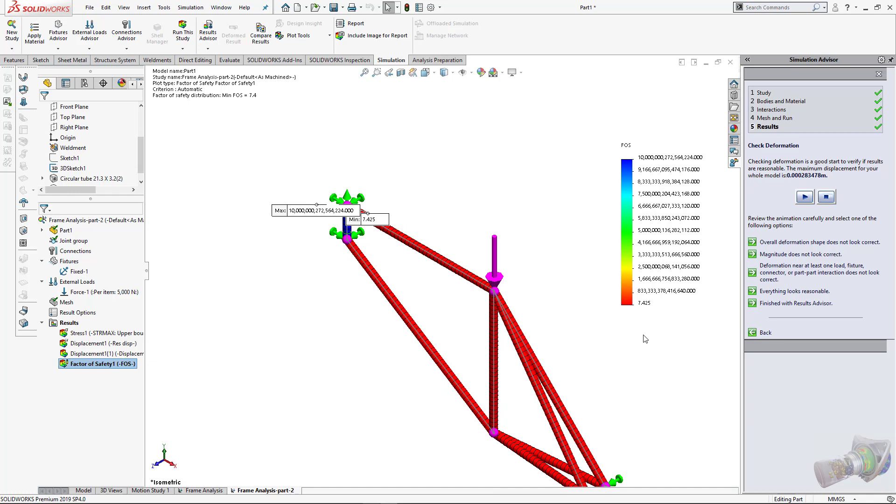
pyautogui.scroll(2, 621, 374)
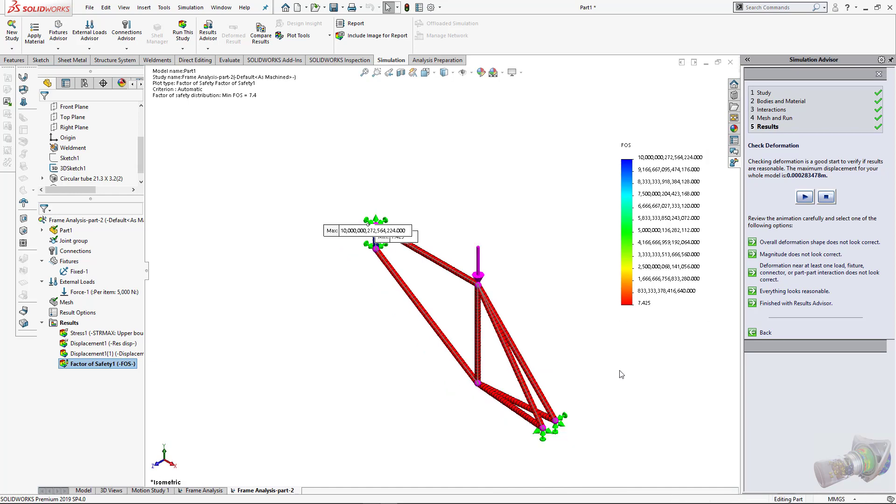
pyautogui.scroll(-2, 611, 372)
pyautogui.doubleClick(84, 333)
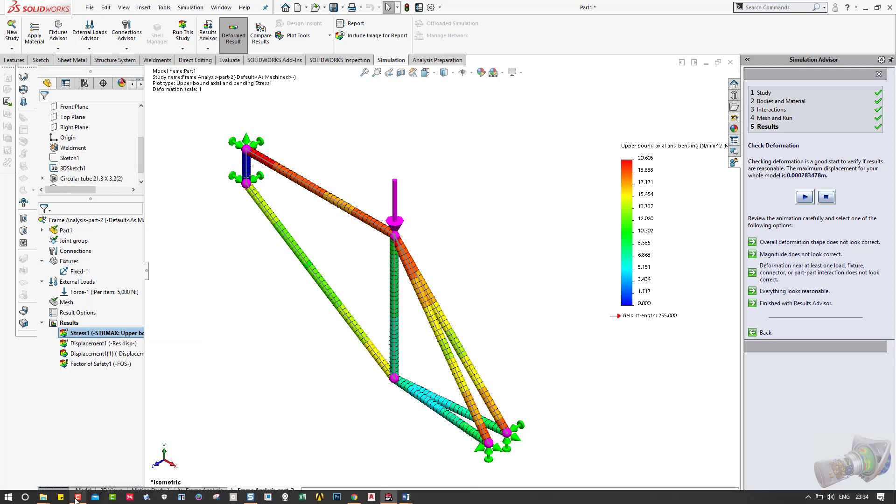
pyautogui.click(77, 497)
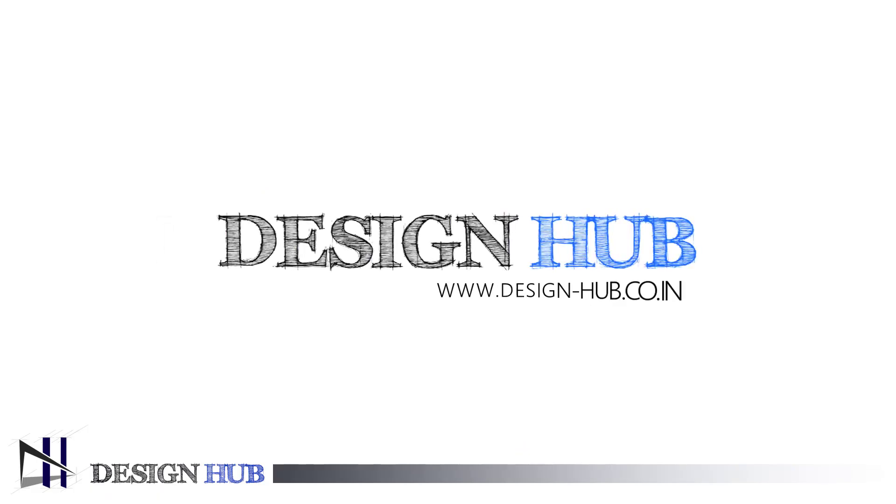